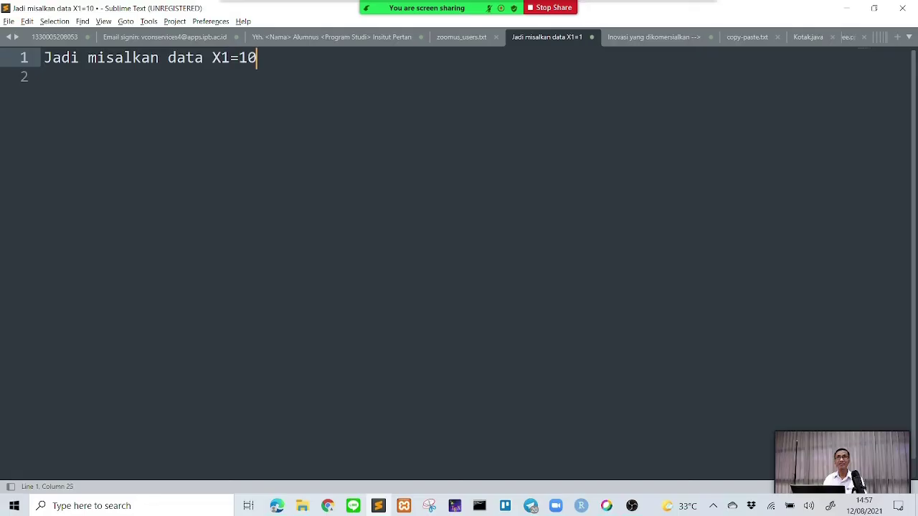
# - Correct line 1 to 'Jadi misalkan data X = {10, 20,40, 42}' and add 'dst dst' on line 2
pyautogui.press('BackSpace')
pyautogui.press('BackSpace')
pyautogui.press('BackSpace')
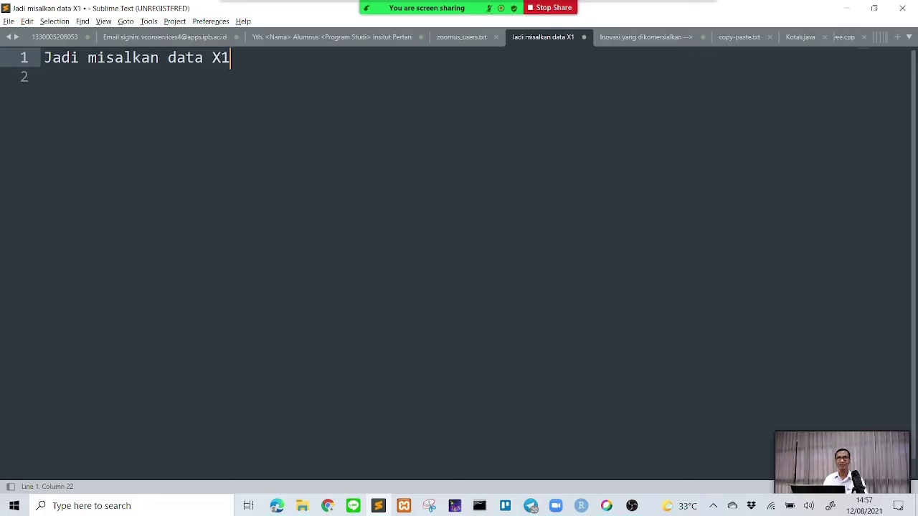
pyautogui.press('BackSpace')
pyautogui.write('= {')
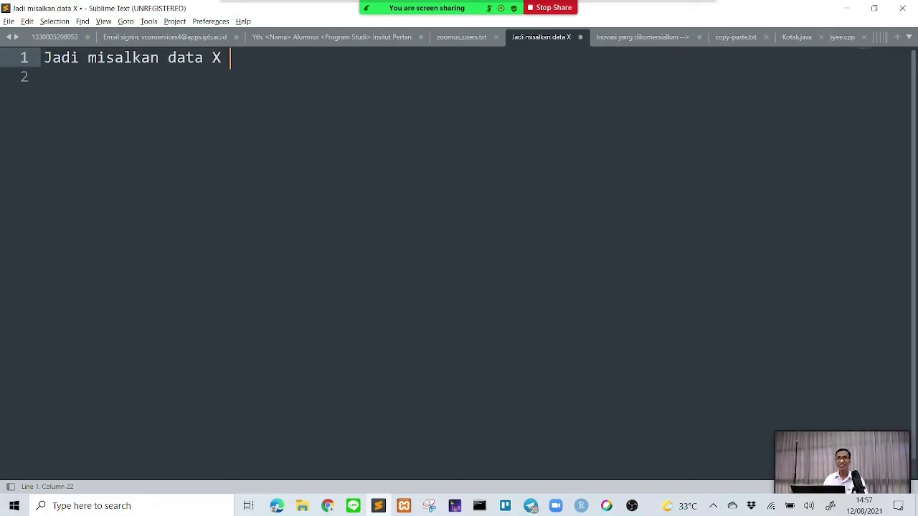
pyautogui.write('10, 20,40,')
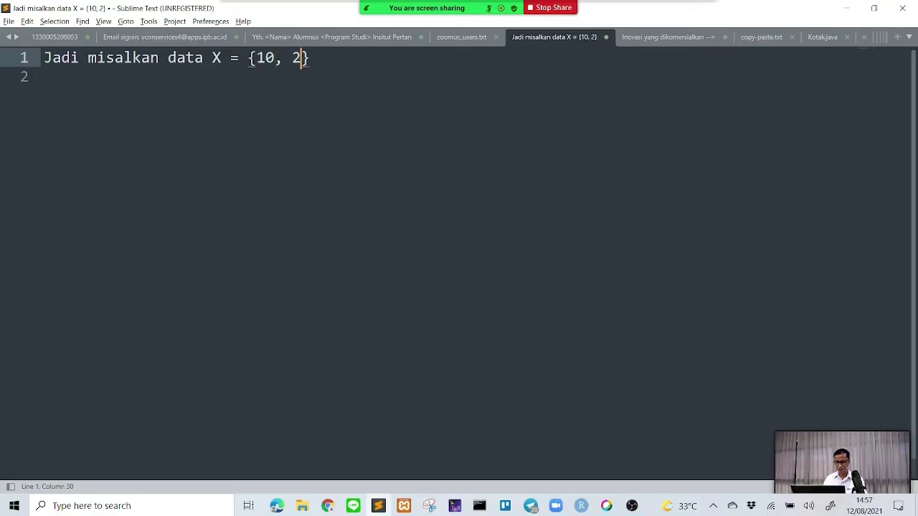
pyautogui.write(' 42')
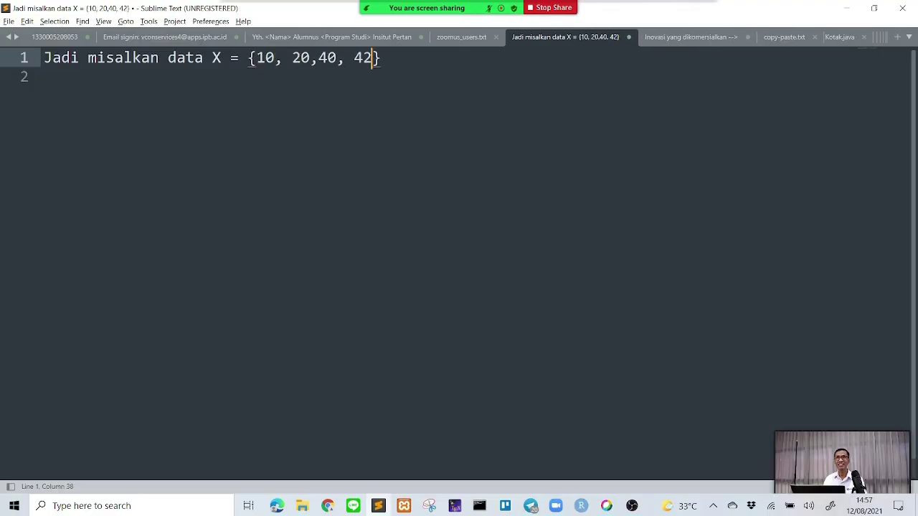
pyautogui.write('{')
pyautogui.press('Return')
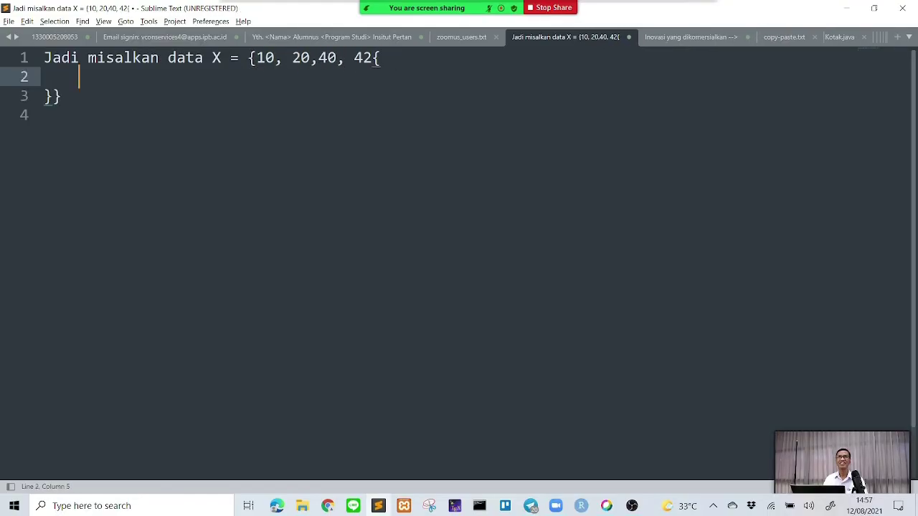
pyautogui.press('BackSpace')
pyautogui.press('BackSpace')
pyautogui.press('BackSpace')
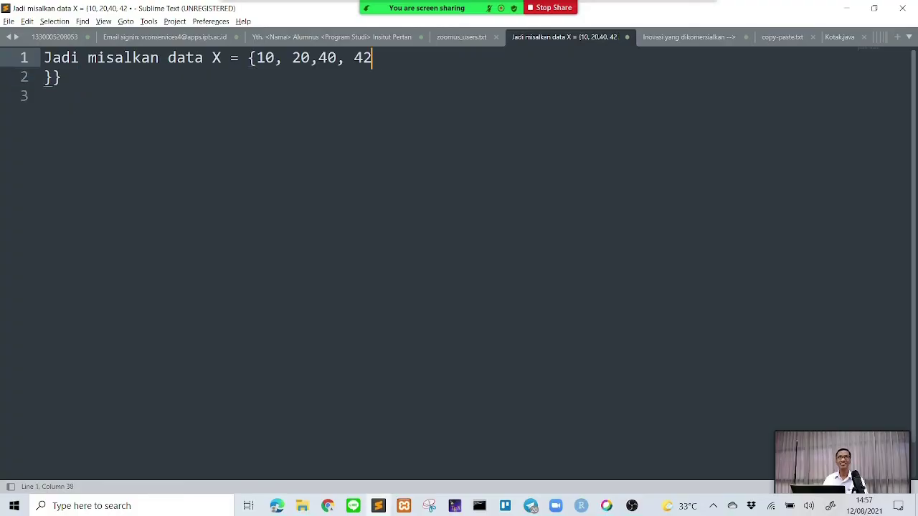
pyautogui.press('Down')
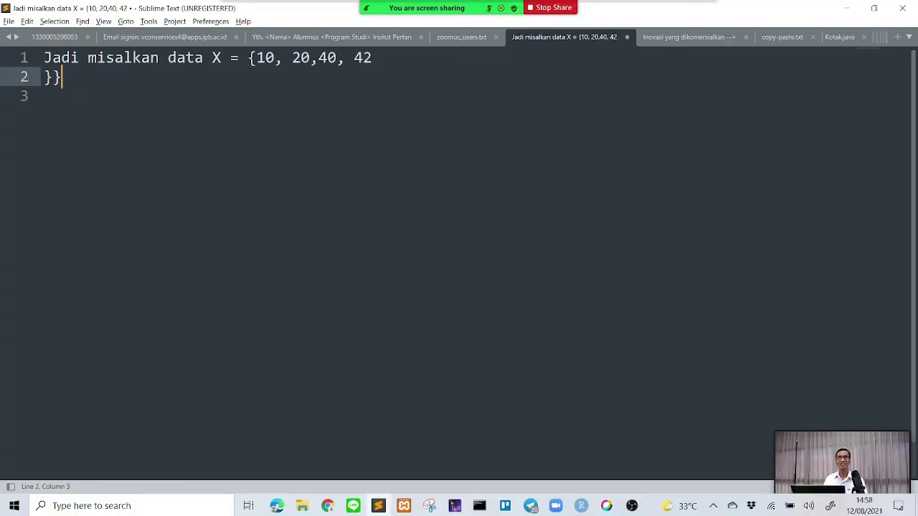
pyautogui.press('BackSpace')
pyautogui.press('BackSpace')
pyautogui.press('BackSpace')
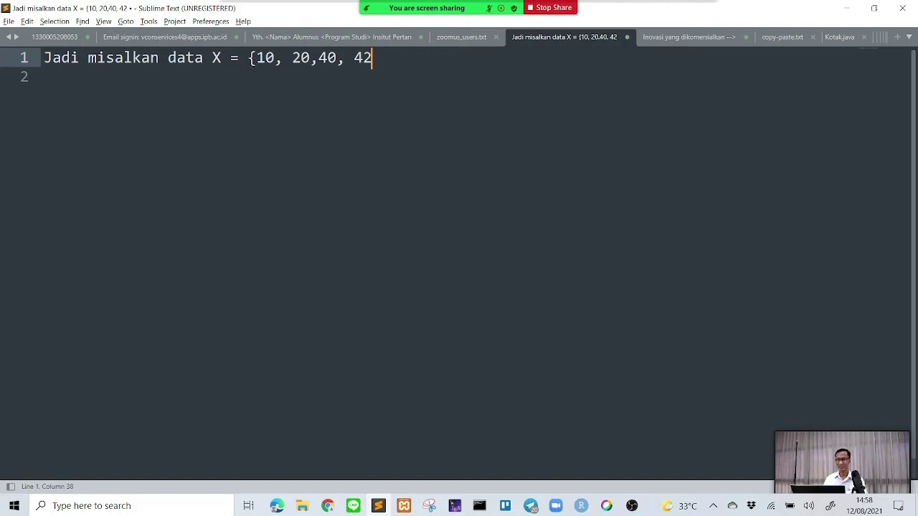
pyautogui.write('}')
pyautogui.press('Return')
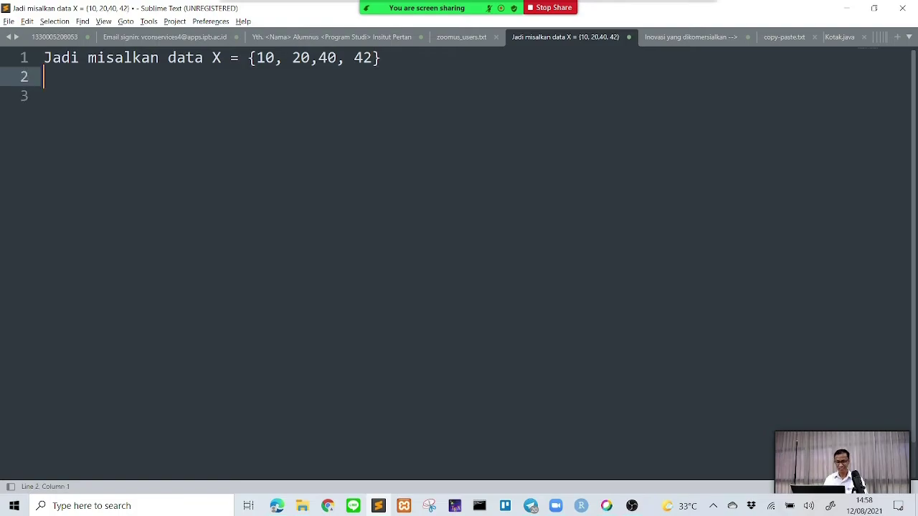
pyautogui.write('dst dst')
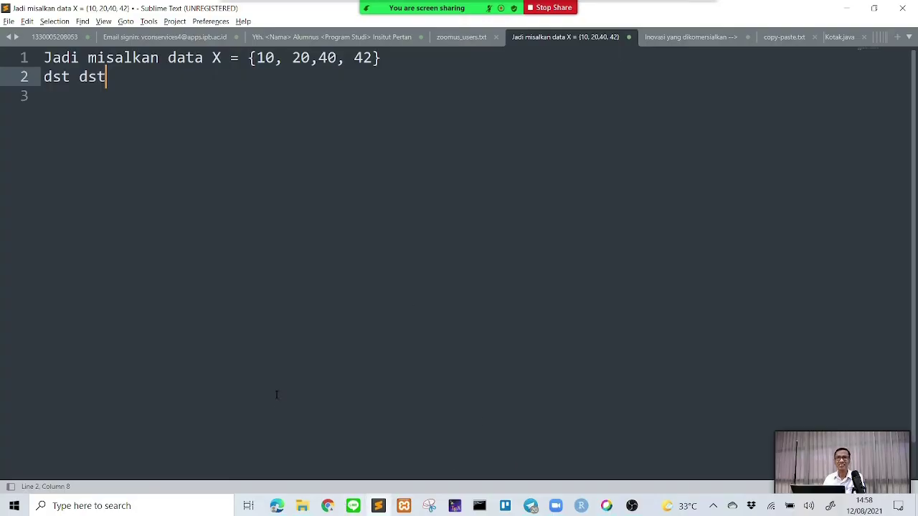
# - Present the KPM50H-12-Sebaran-2021 deck through to the Menggunakan Library ggpubr slide, then stop sharing
pyautogui.click(278, 505)
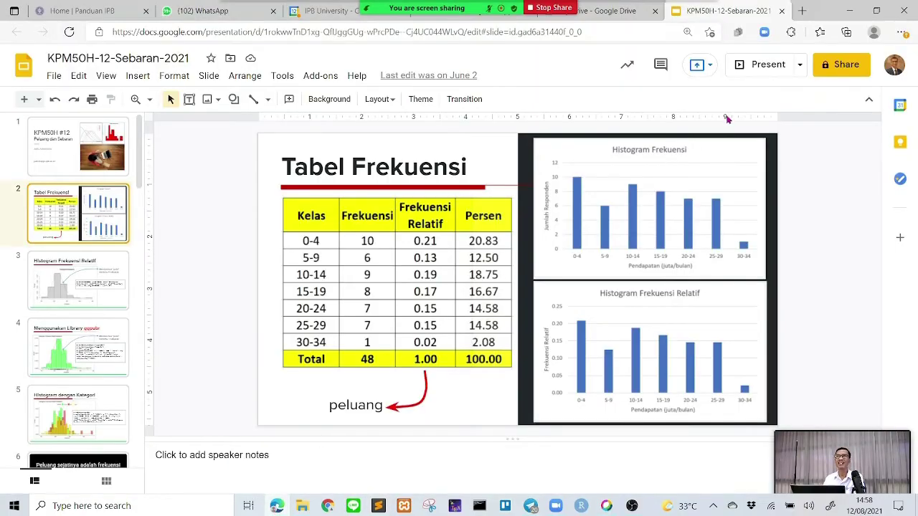
pyautogui.click(776, 71)
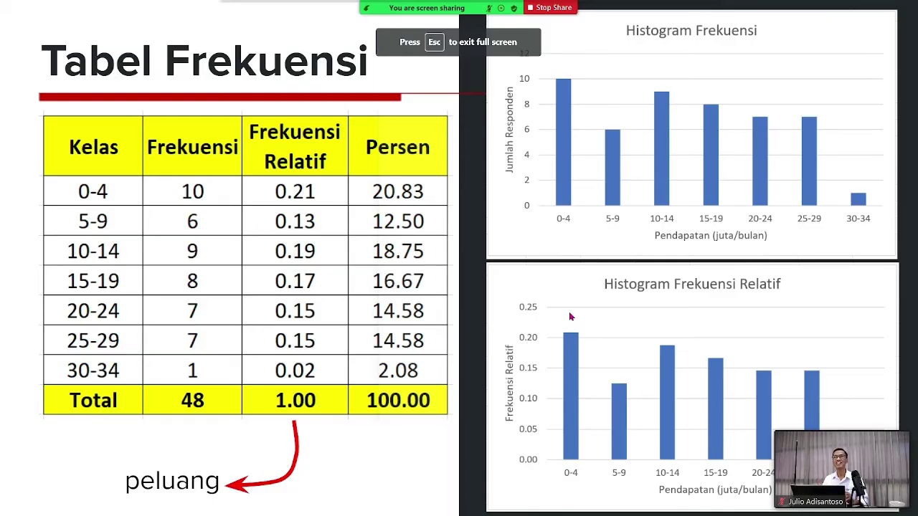
pyautogui.click(571, 316)
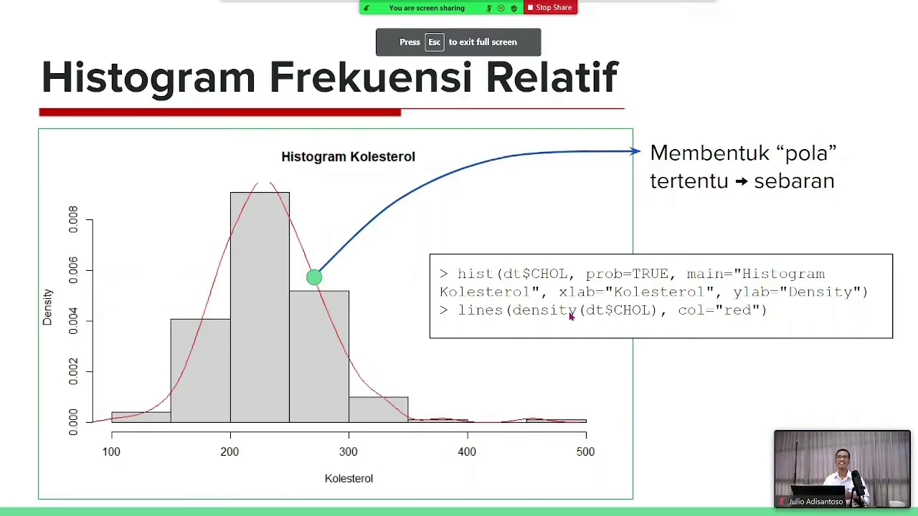
pyautogui.click(572, 317)
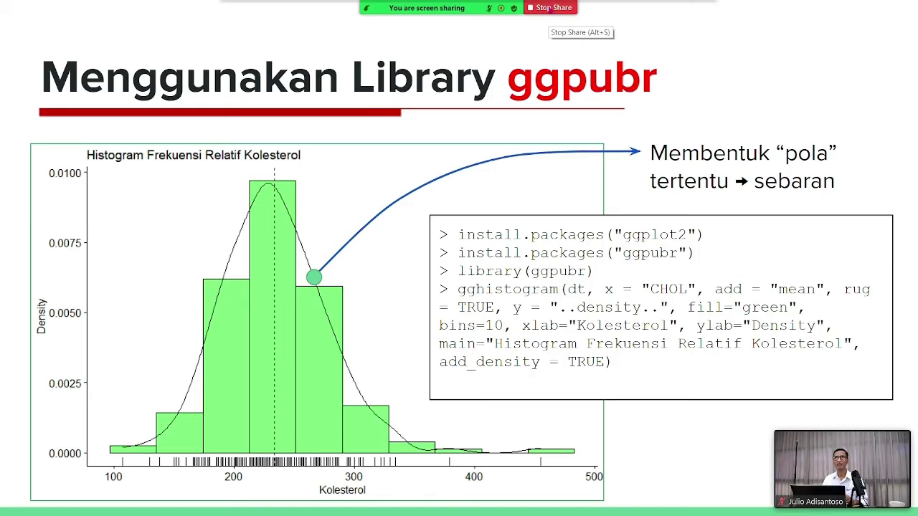
pyautogui.click(548, 8)
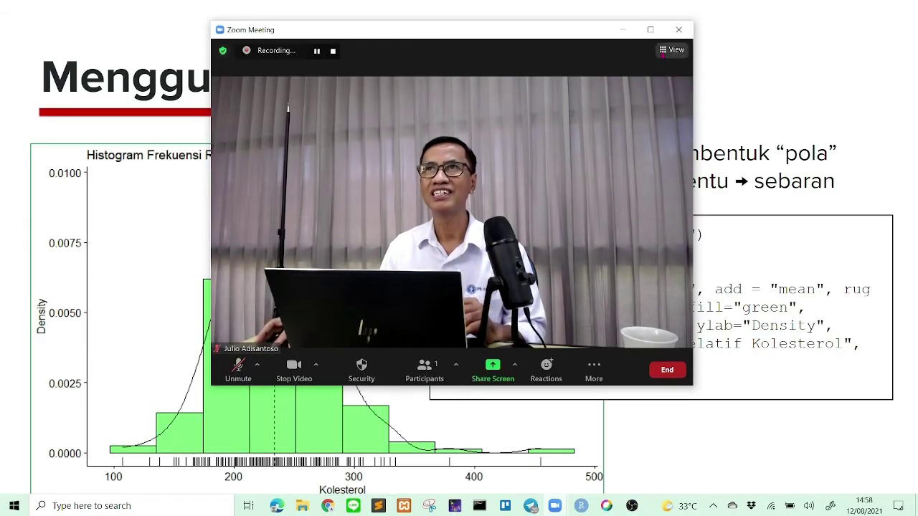
# - Stop the Zoom recording and end the meeting for all participants
pyautogui.click(648, 30)
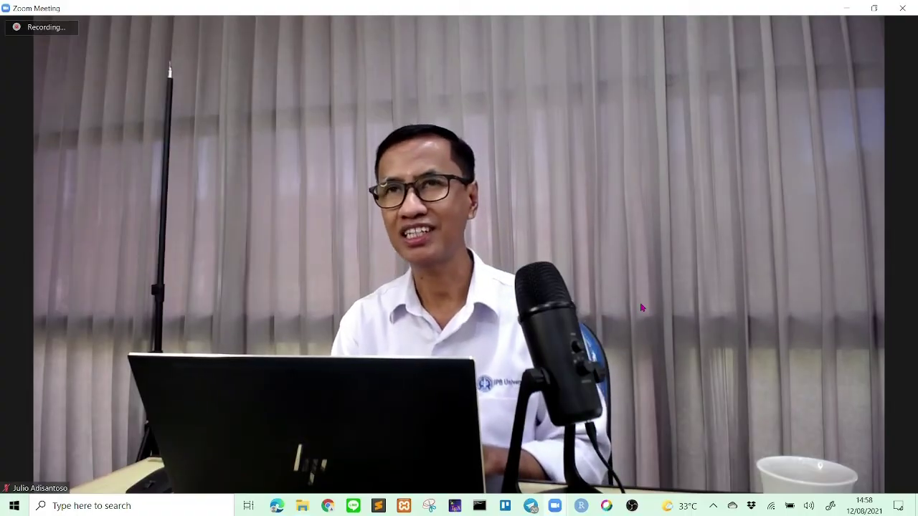
pyautogui.moveTo(603, 476)
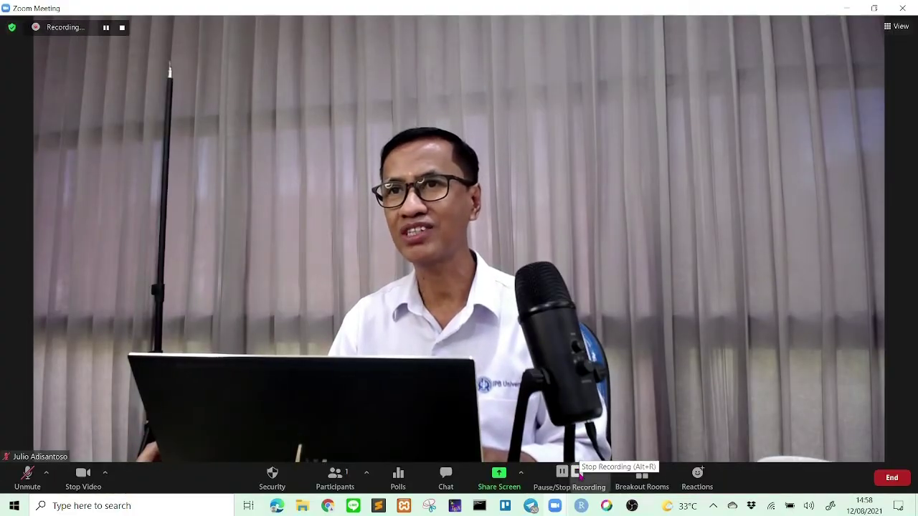
pyautogui.click(576, 471)
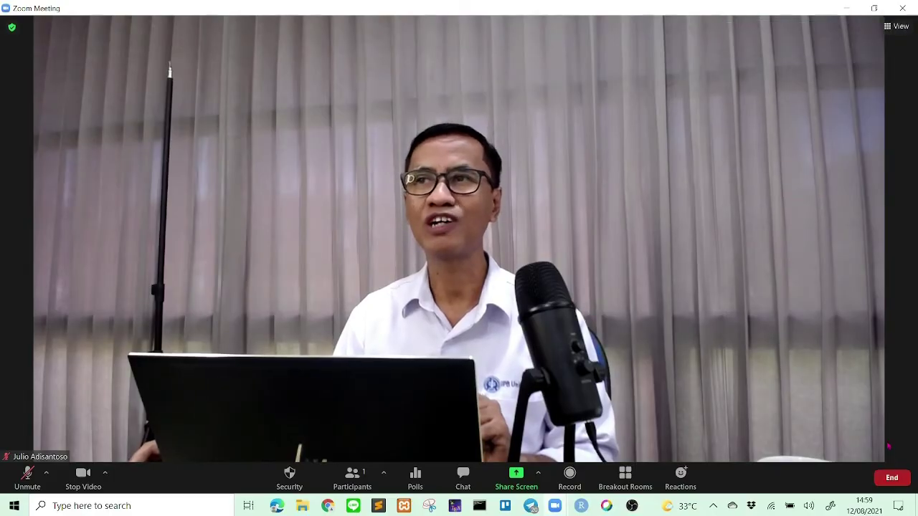
pyautogui.click(897, 481)
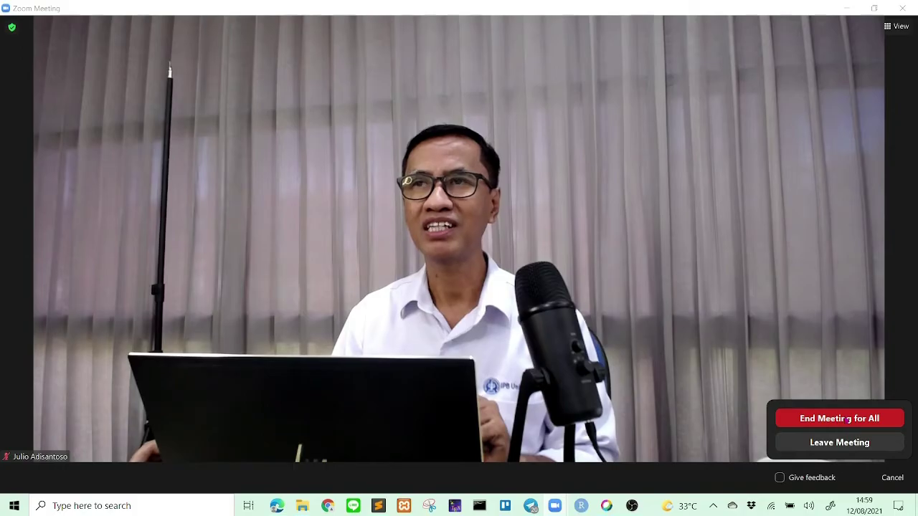
pyautogui.click(848, 420)
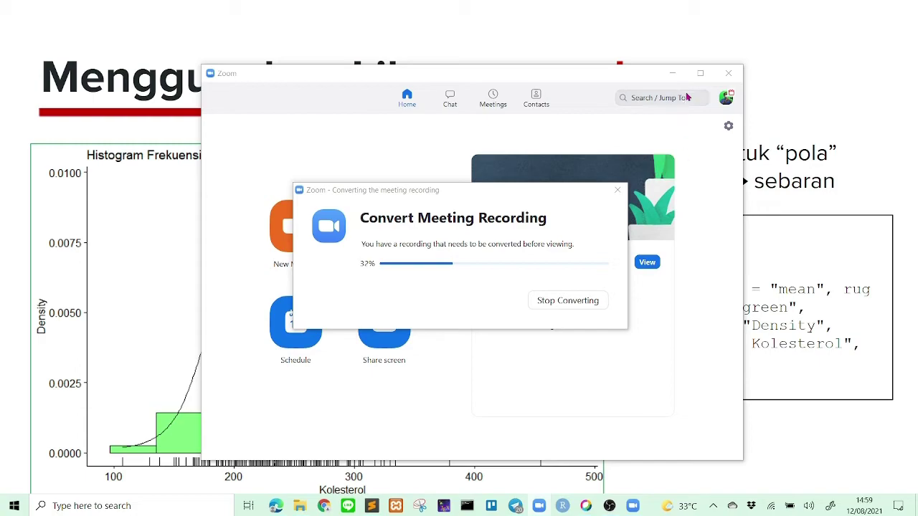
# - Bring back the recording conversion progress until the folder with zoom_0 opens
pyautogui.click(699, 75)
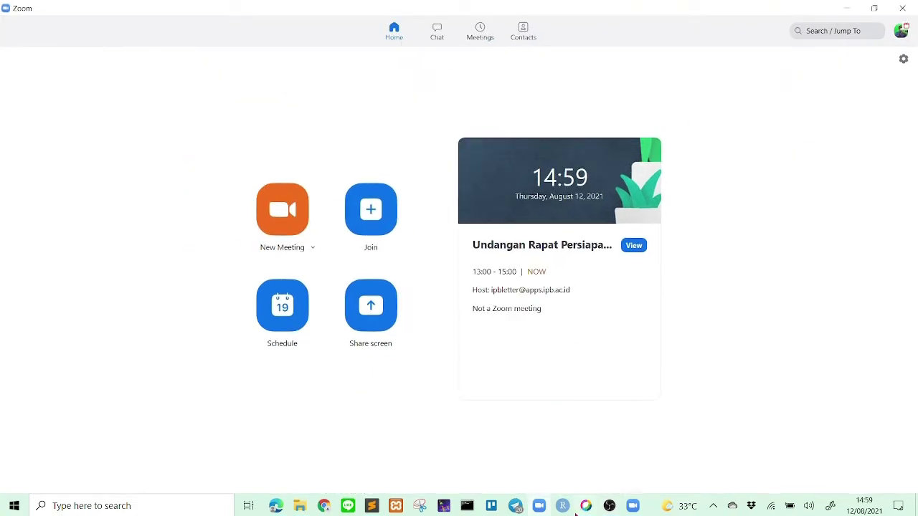
pyautogui.click(631, 512)
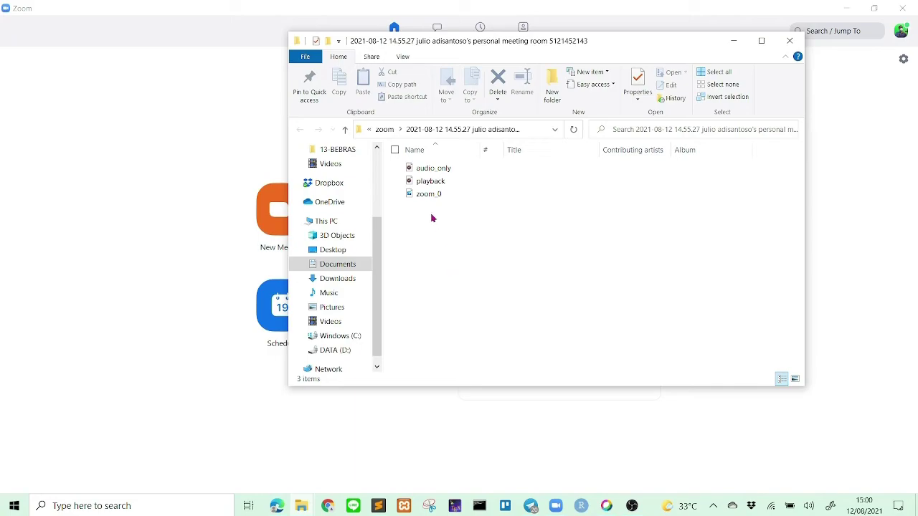
# - Play zoom_0 in Movies & TV, skipping ahead to the Sublime Text part, then close the player
pyautogui.doubleClick(426, 195)
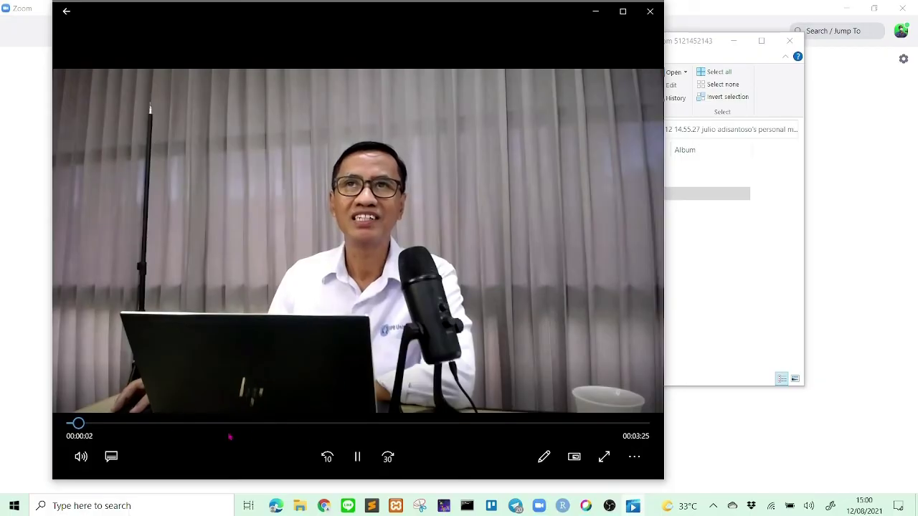
pyautogui.moveTo(81, 425); pyautogui.dragTo(314, 430)
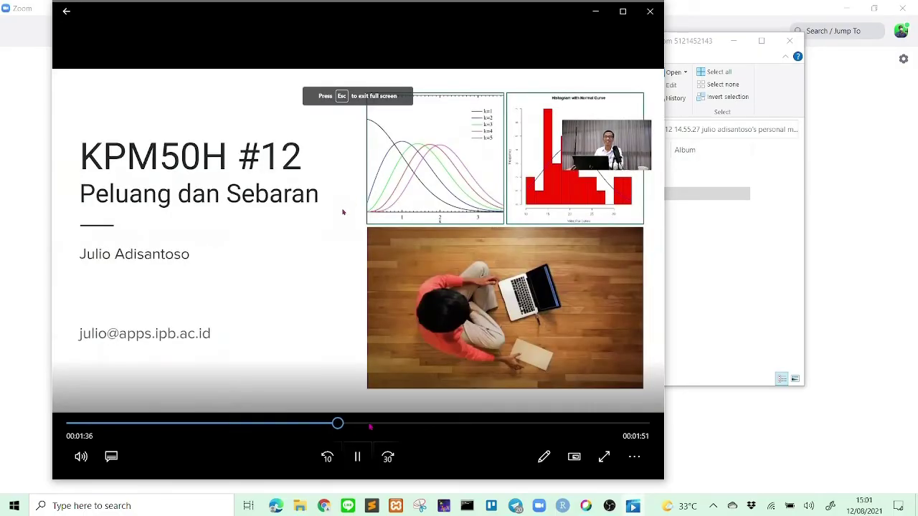
pyautogui.click(370, 427)
pyautogui.click(407, 426)
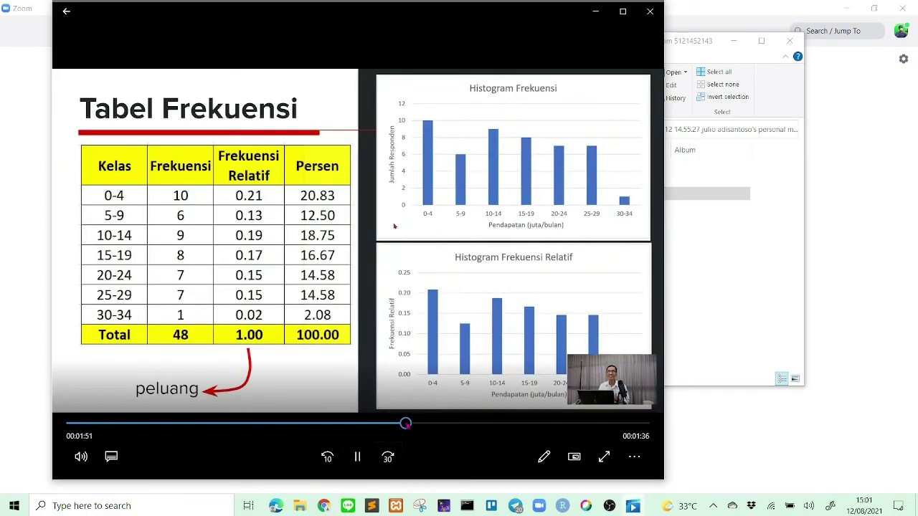
pyautogui.moveTo(410, 424); pyautogui.dragTo(497, 423)
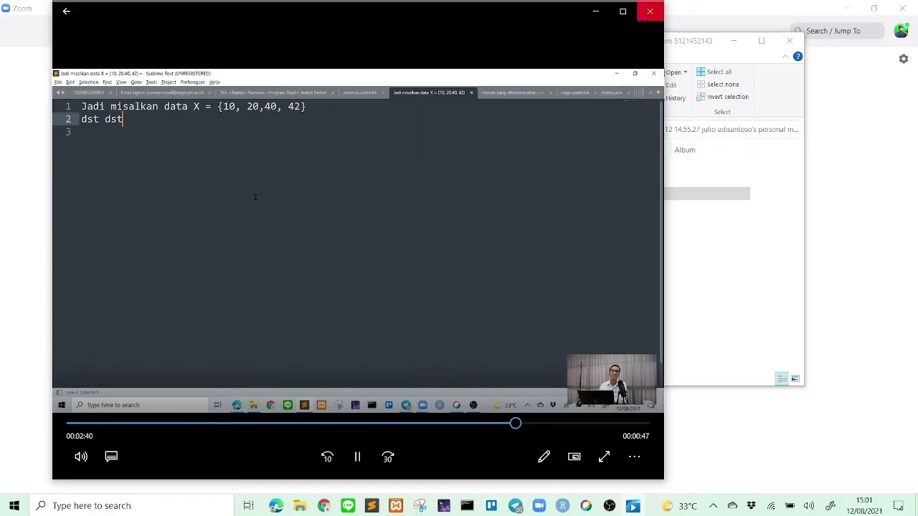
pyautogui.click(649, 11)
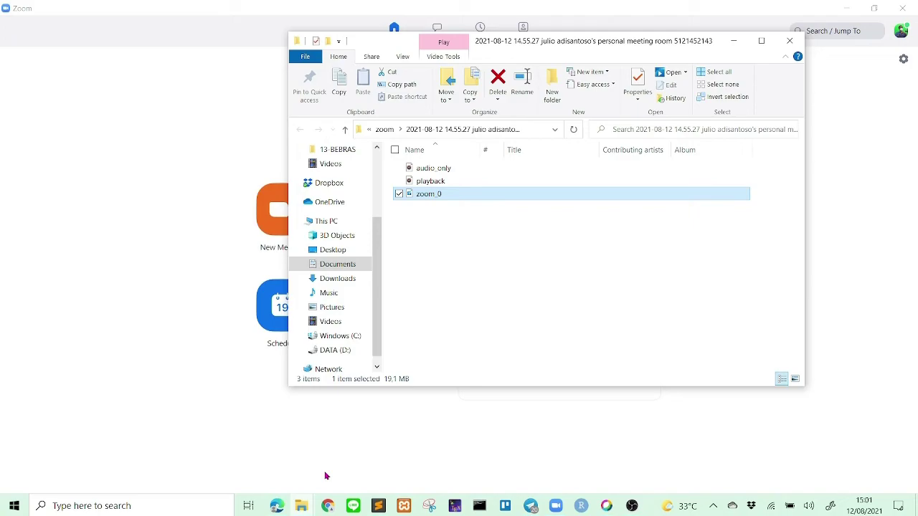
# - Go to My Drive in the browser and open the PENGAJARAN folder
pyautogui.click(282, 509)
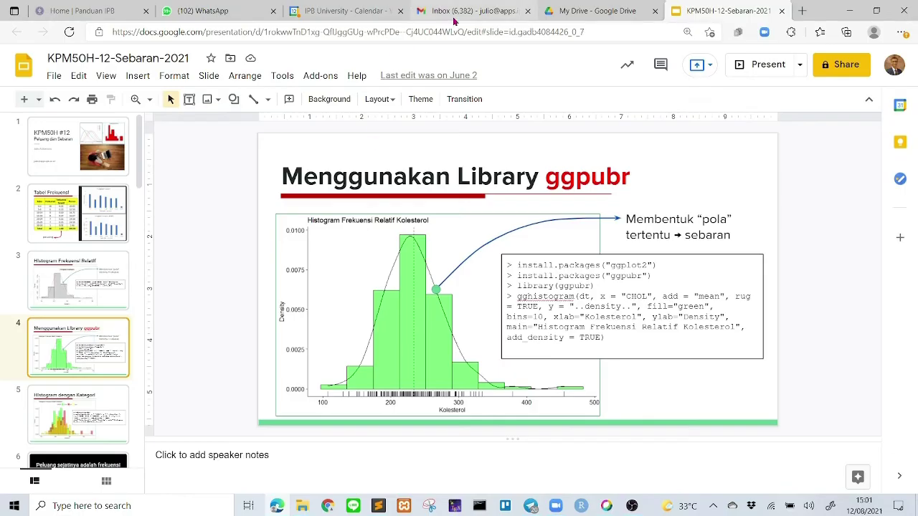
pyautogui.click(572, 11)
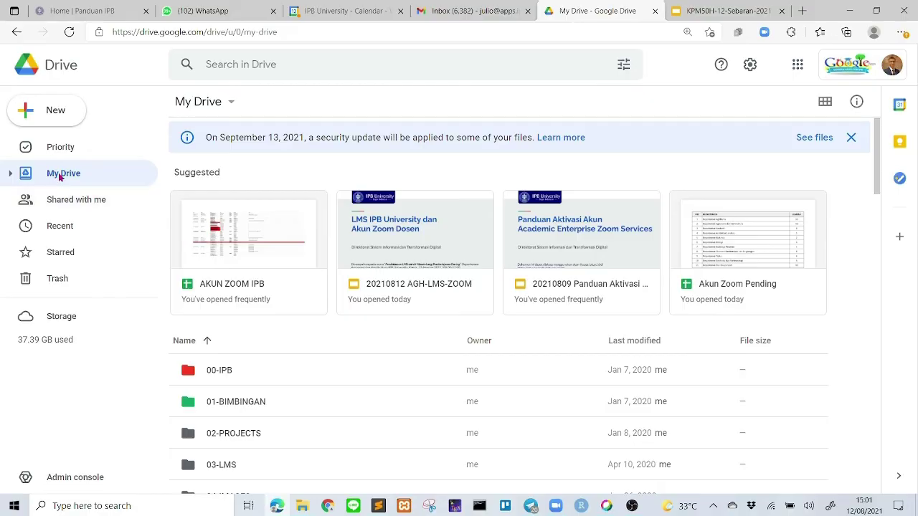
pyautogui.scroll(-8, 360, 470)
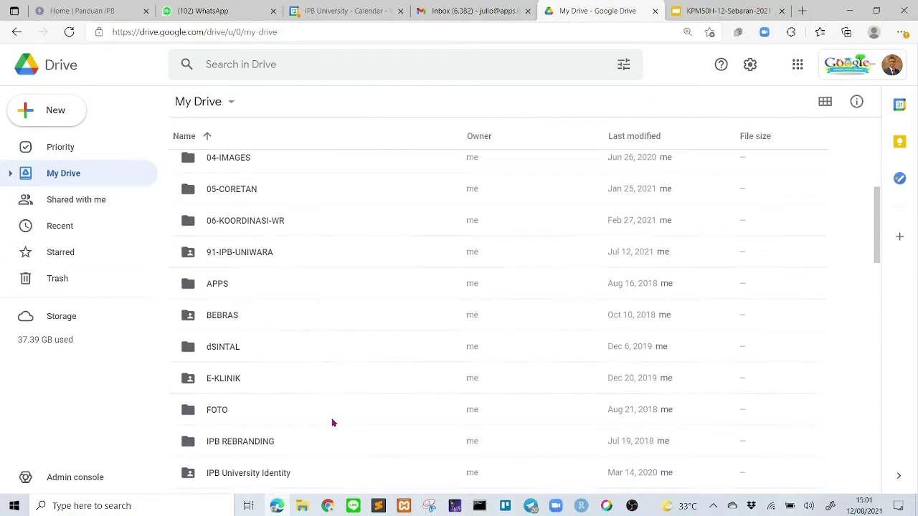
pyautogui.scroll(-2, 332, 423)
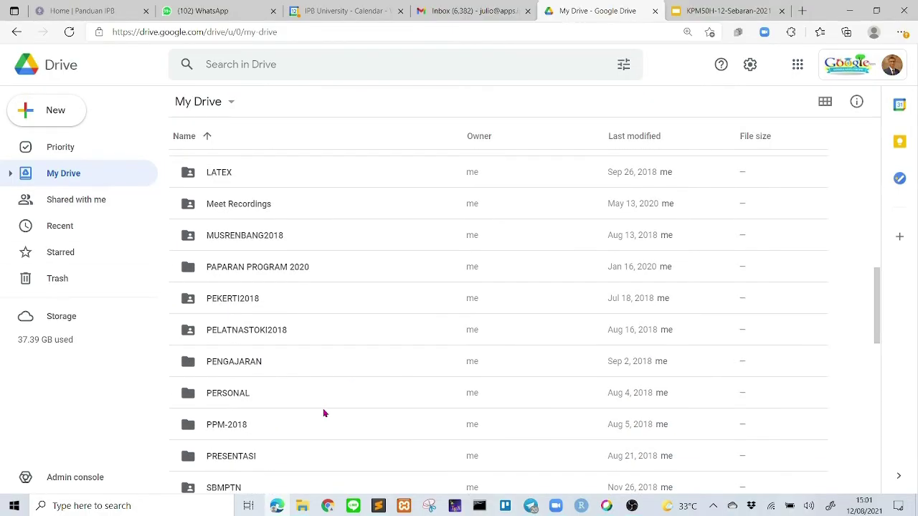
pyautogui.click(236, 364)
pyautogui.doubleClick(236, 365)
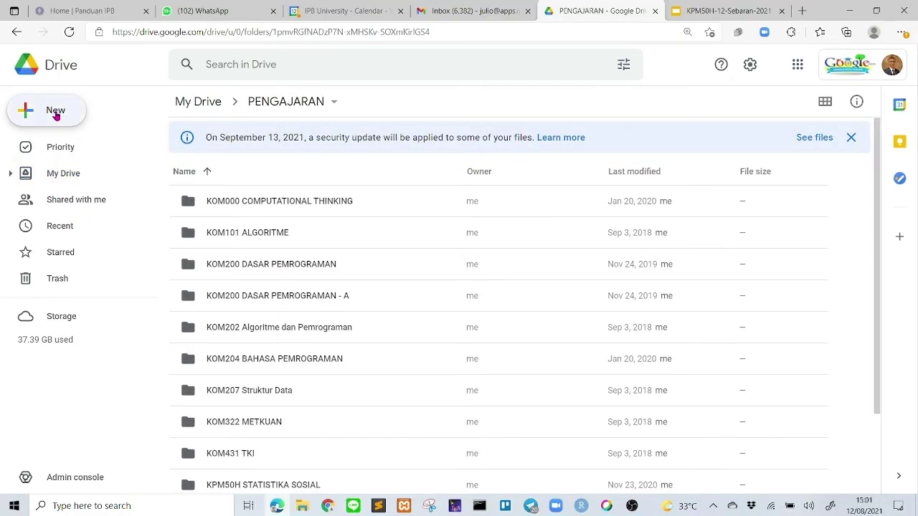
# - Start a file upload and browse to the Documents > Zoom recordings folder
pyautogui.click(56, 113)
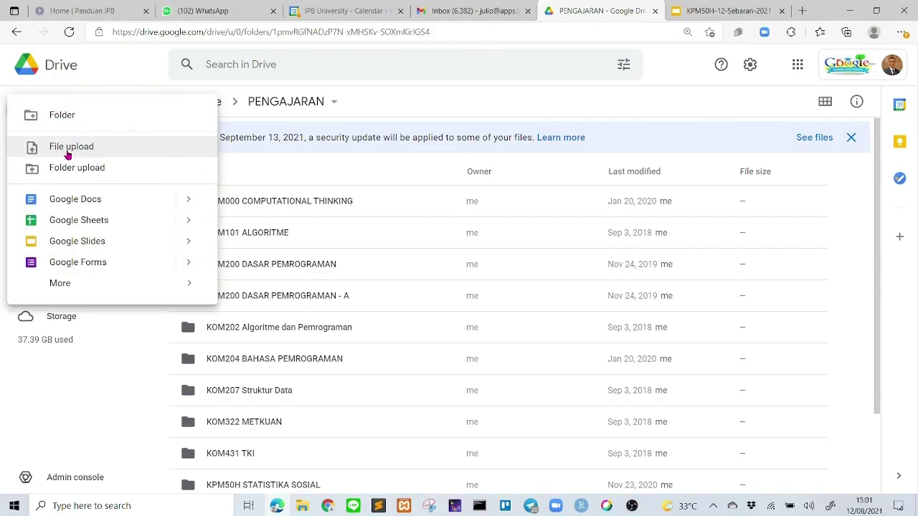
pyautogui.click(67, 146)
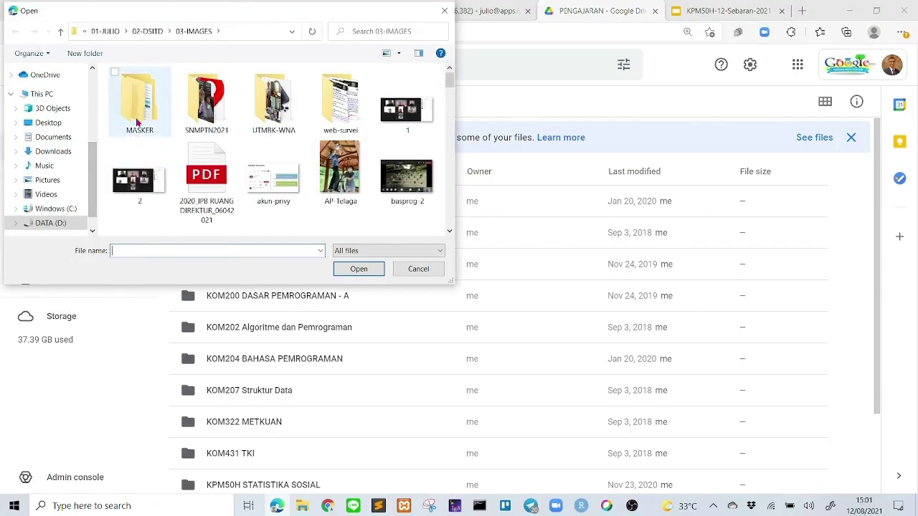
pyautogui.click(58, 138)
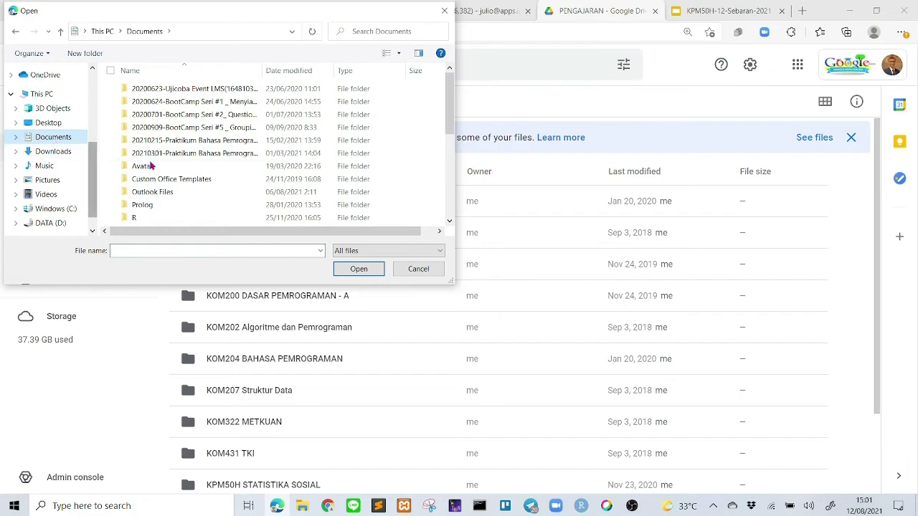
pyautogui.scroll(-2, 173, 166)
pyautogui.scroll(2, 173, 166)
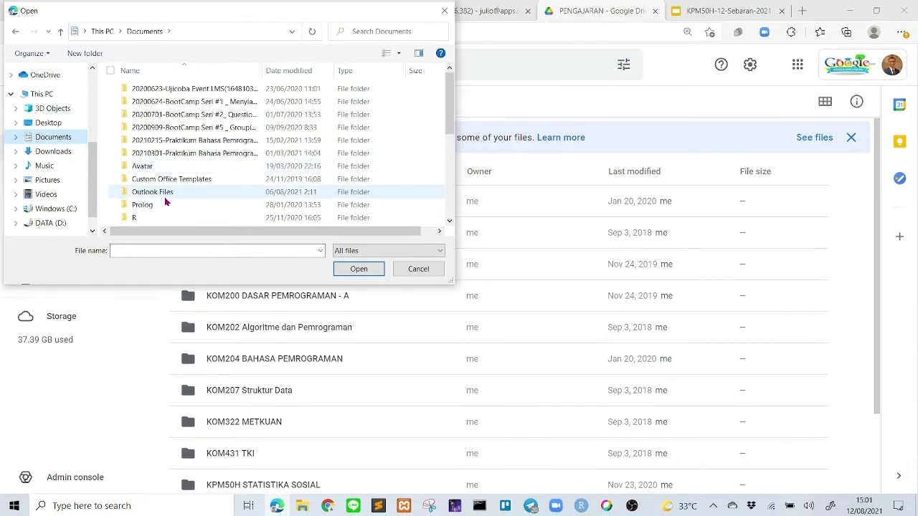
pyautogui.scroll(-2, 168, 197)
pyautogui.doubleClick(145, 183)
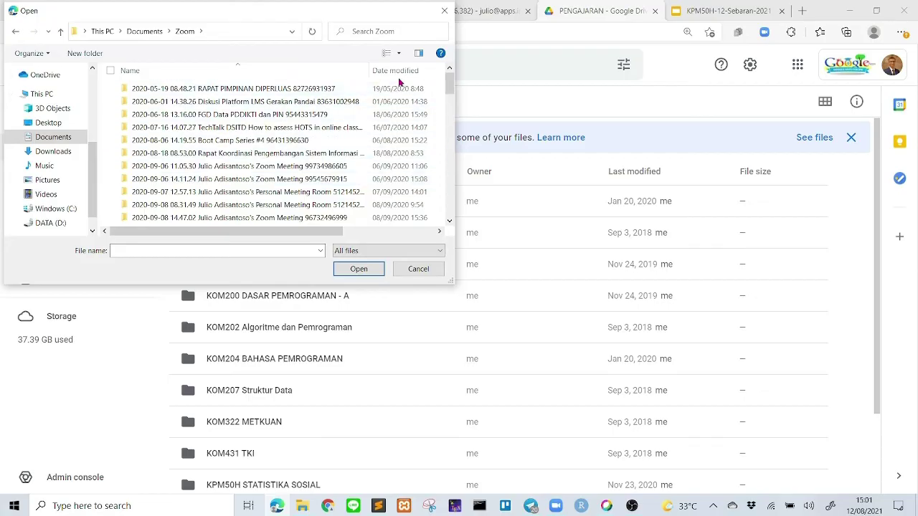
# - Upload zoom_0 from the latest meeting folder and select the uploaded zoom_0.mp4
pyautogui.moveTo(450, 86); pyautogui.dragTo(451, 208)
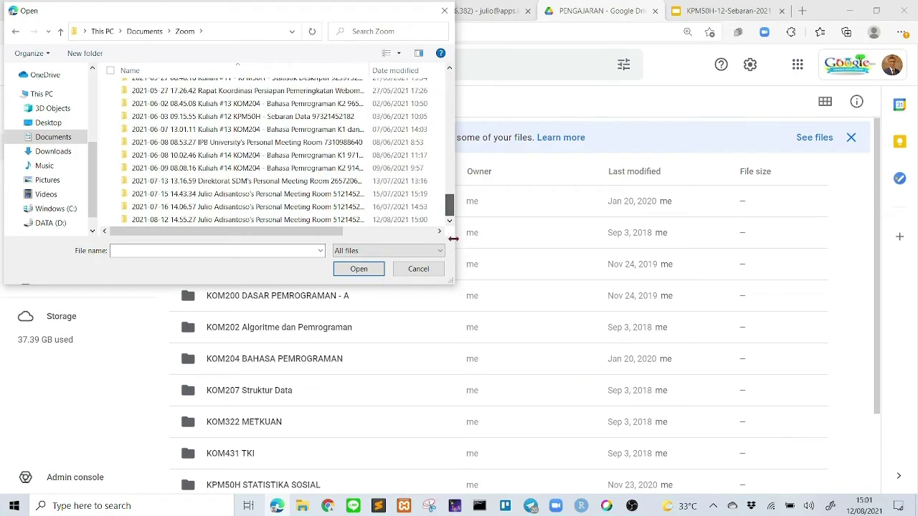
pyautogui.doubleClick(225, 221)
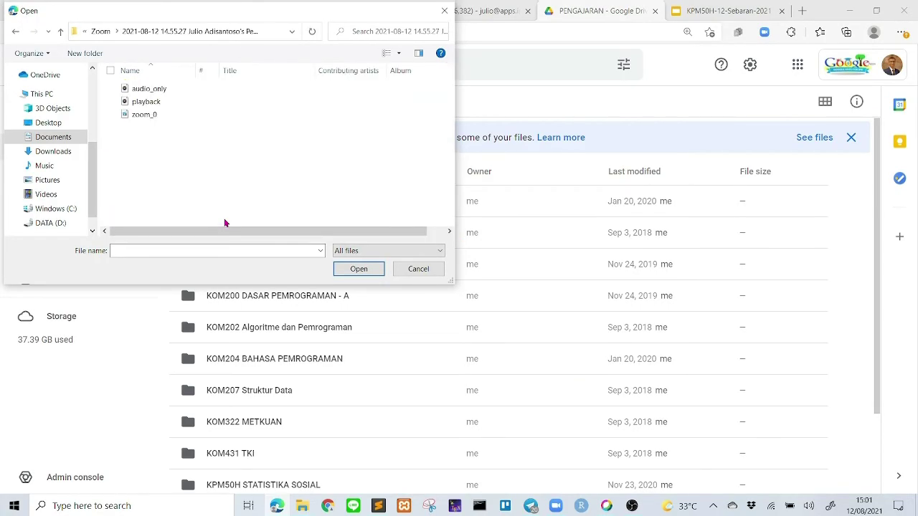
pyautogui.click(140, 118)
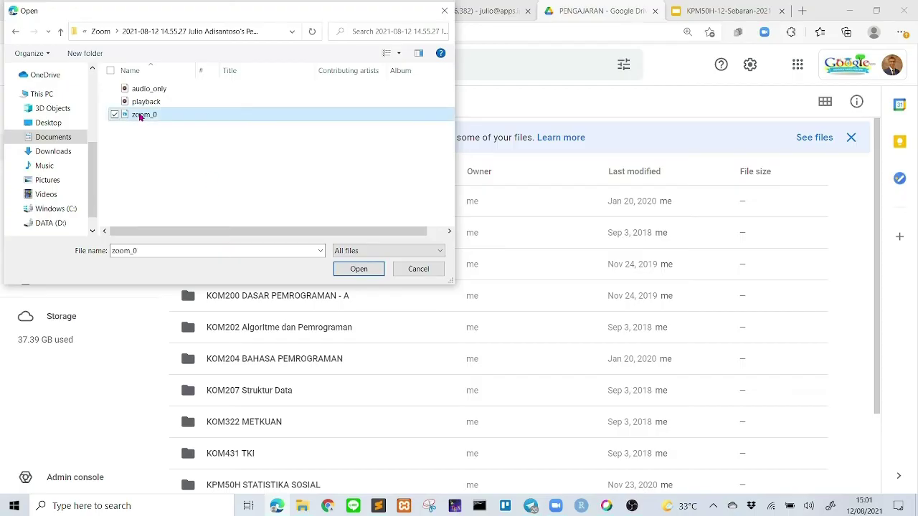
pyautogui.click(359, 273)
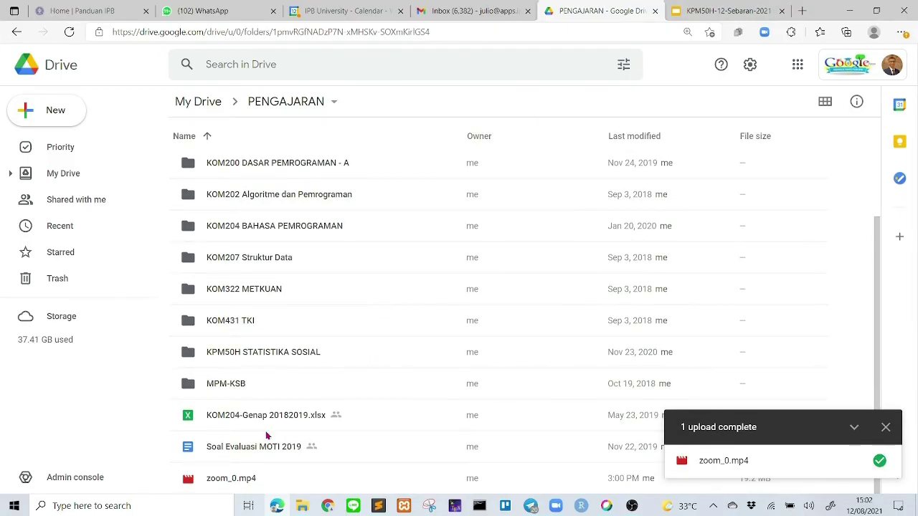
pyautogui.click(230, 484)
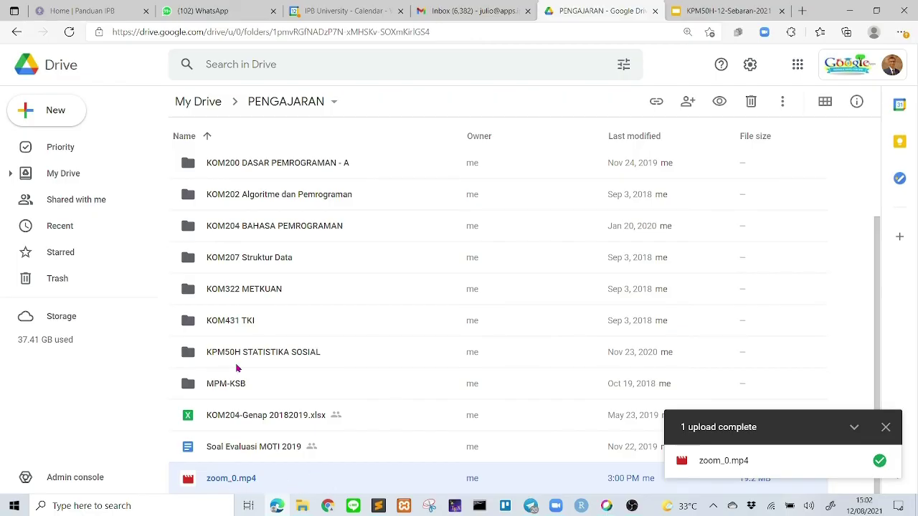
# - Open Get link for zoom_0.mp4 from the Recent list
pyautogui.click(72, 229)
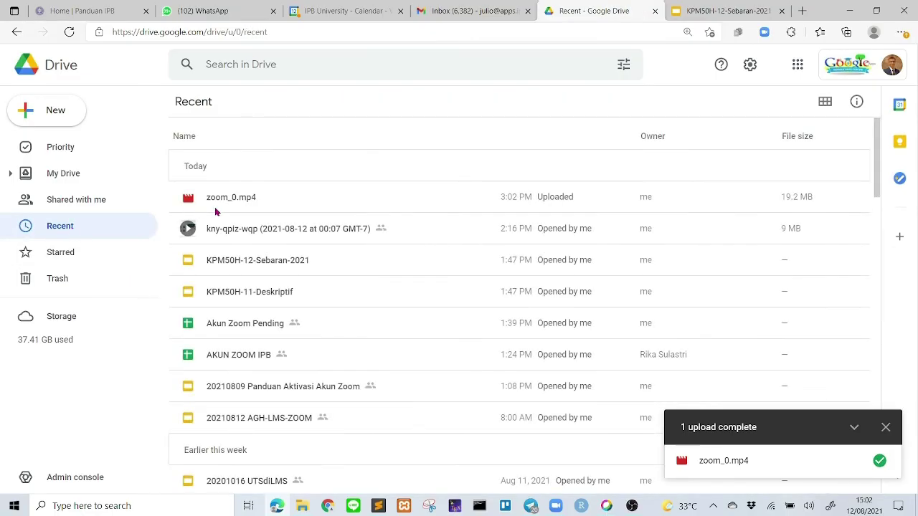
pyautogui.click(242, 203)
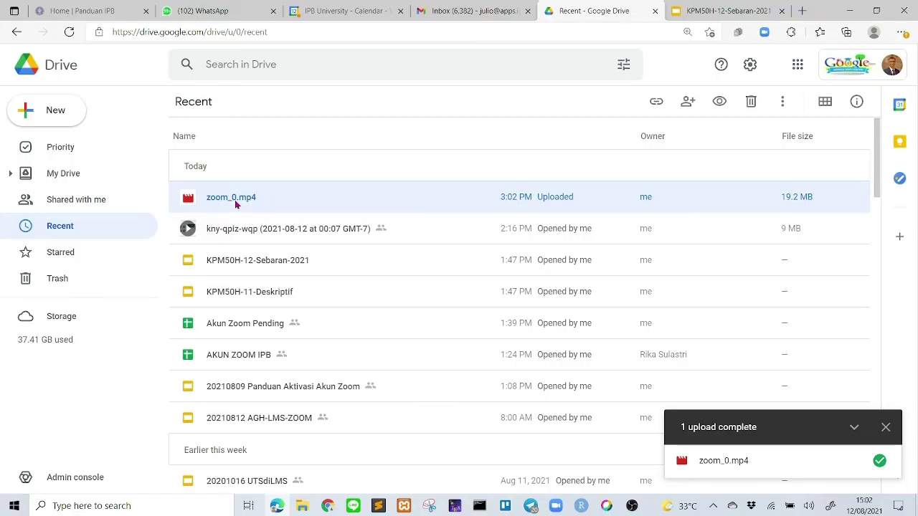
pyautogui.rightClick(235, 205)
pyautogui.moveTo(236, 205)
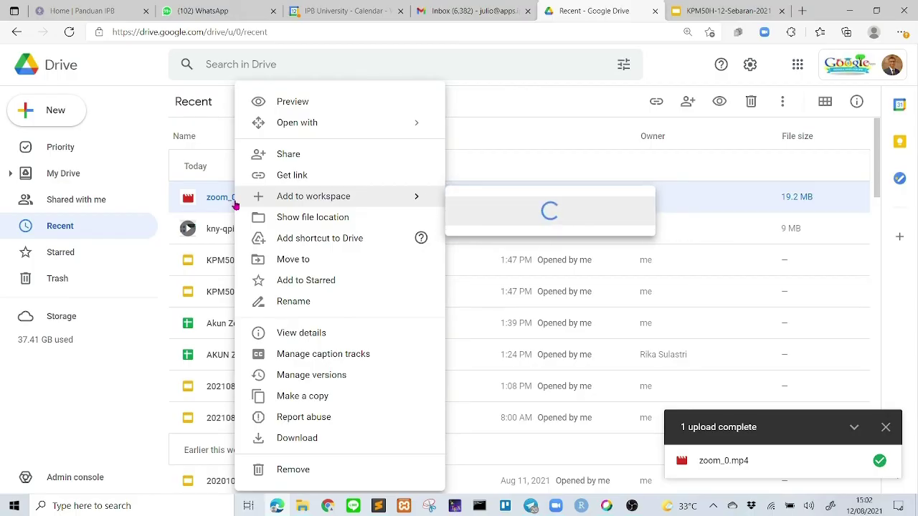
pyautogui.click(291, 179)
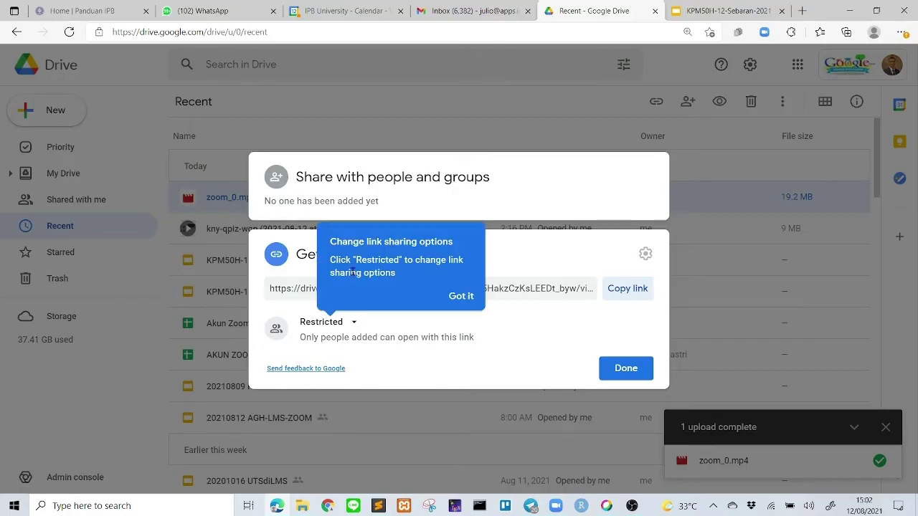
# - Set link access to Anyone with the link as Viewer and copy the link
pyautogui.click(353, 325)
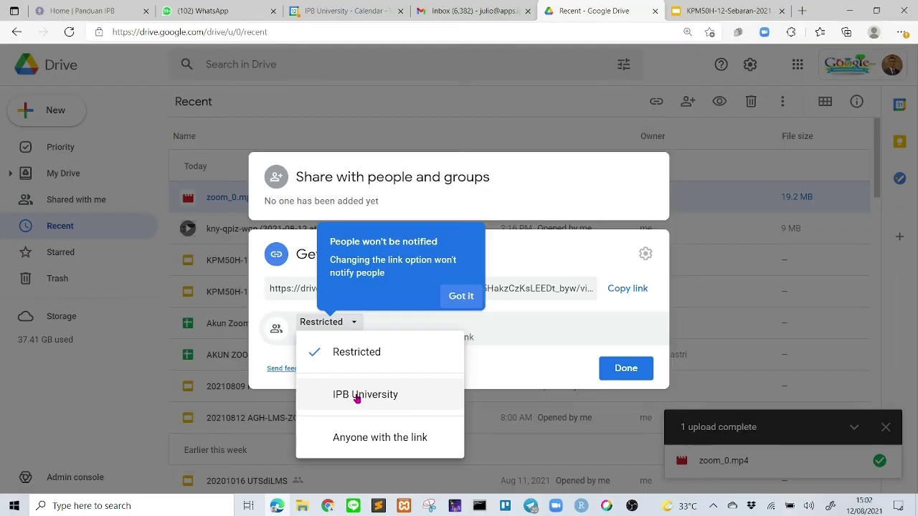
pyautogui.click(364, 444)
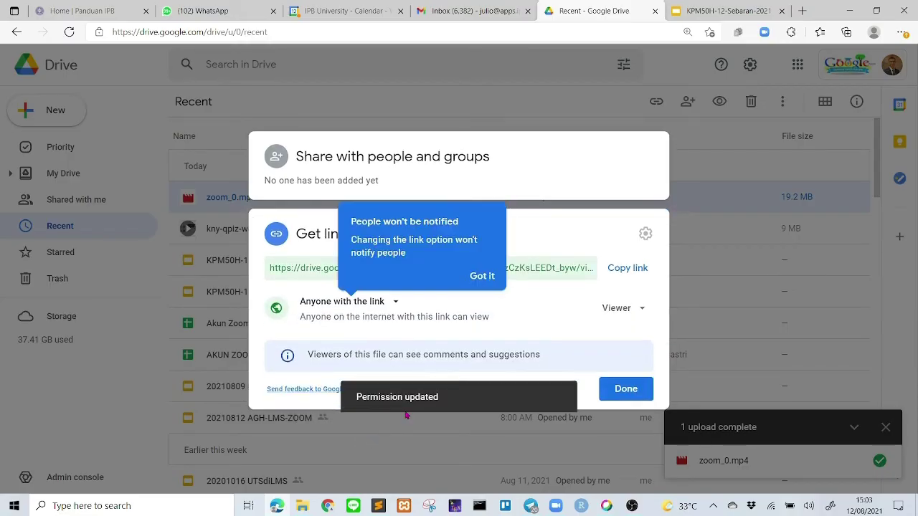
pyautogui.click(643, 311)
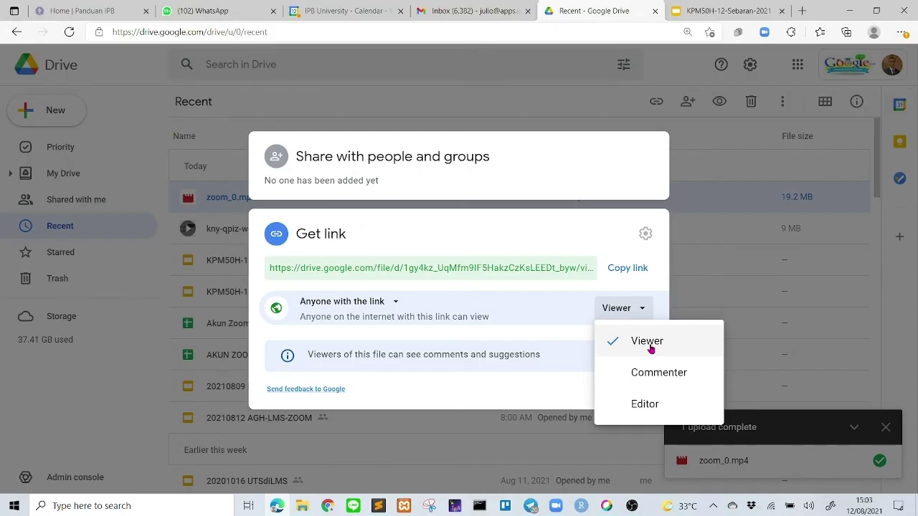
pyautogui.click(649, 344)
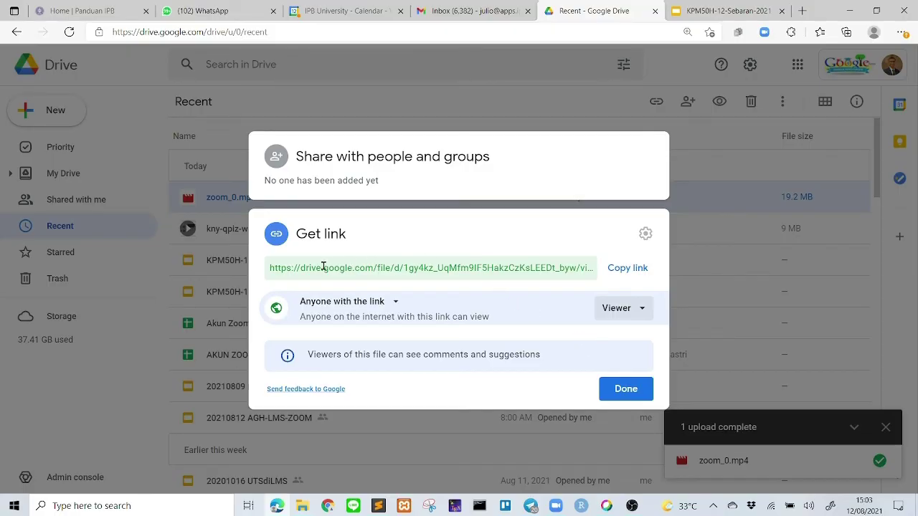
pyautogui.click(628, 271)
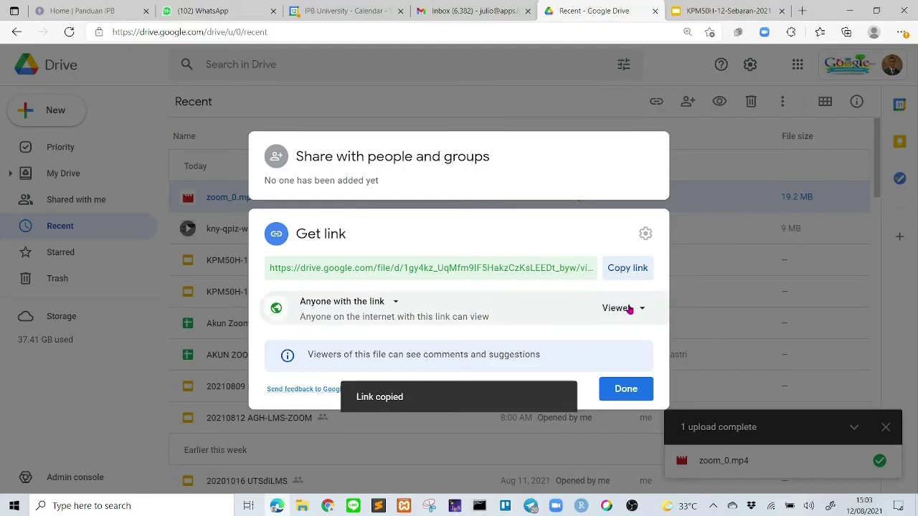
pyautogui.click(626, 391)
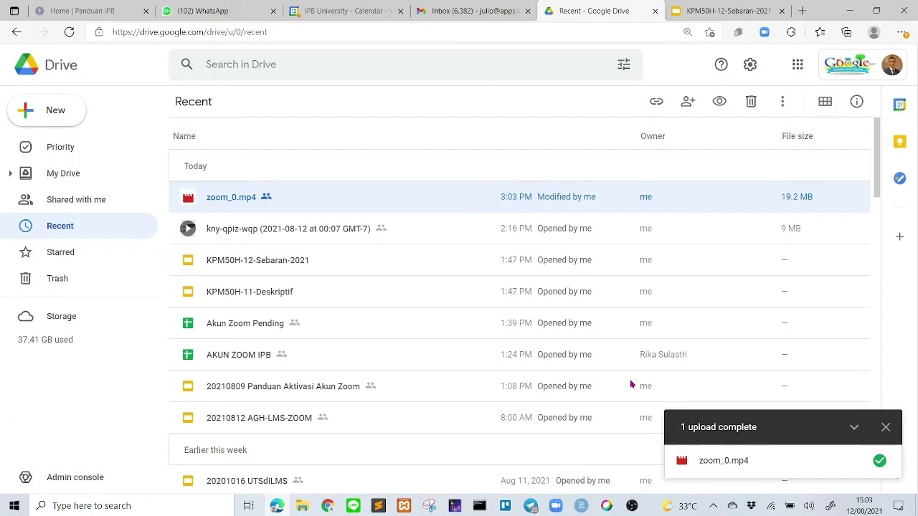
# - Paste the Drive sharing link onto its own line below 'dst dst' in the note
pyautogui.click(378, 506)
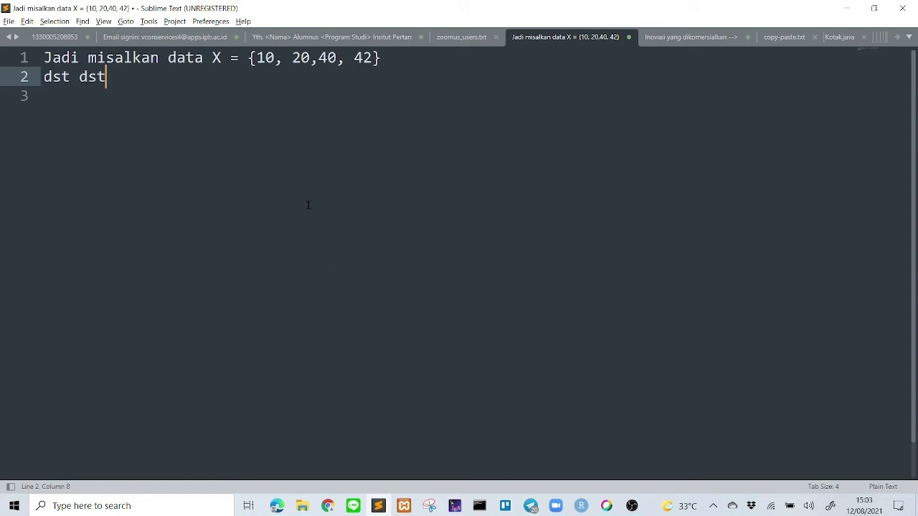
pyautogui.press('Return')
pyautogui.press('Return')
pyautogui.hotkey('ctrl', 'v')
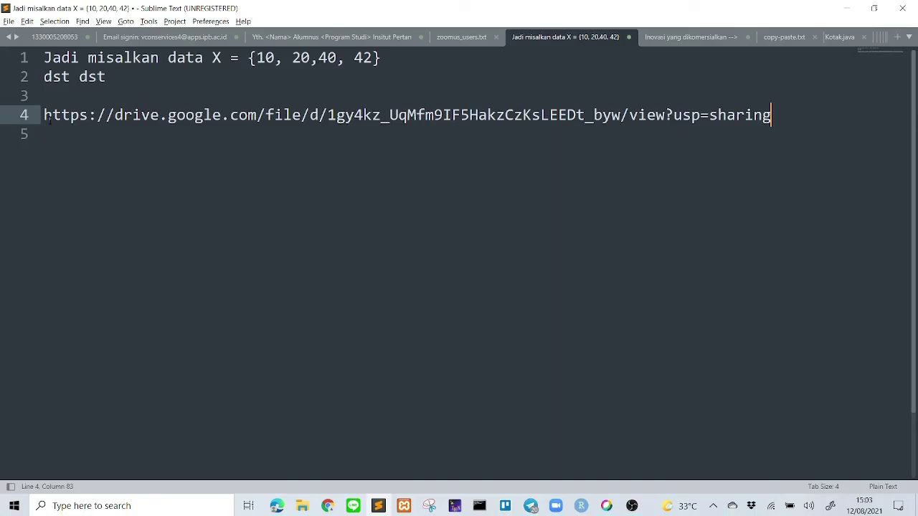
pyautogui.moveTo(44, 114); pyautogui.dragTo(445, 130)
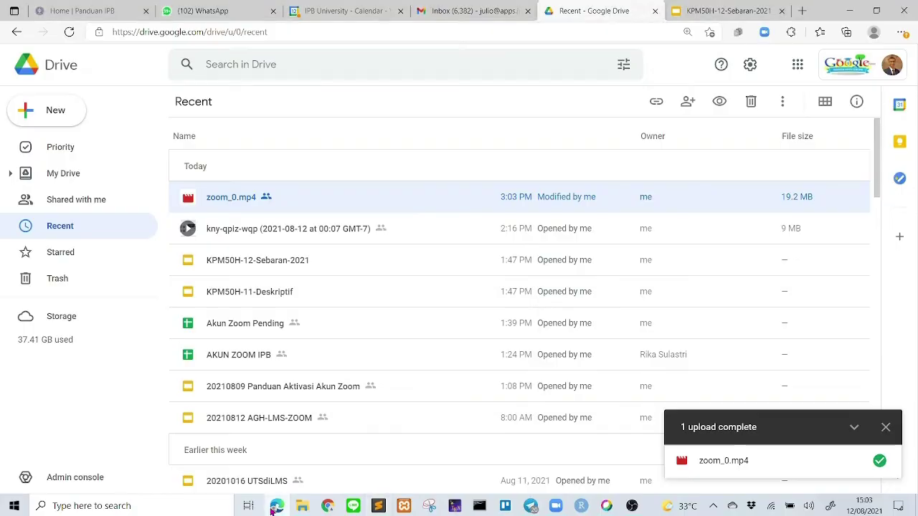
pyautogui.click(274, 507)
# - Open ipb.link in a new tab, log in, and paste the Drive URL as the long link
pyautogui.click(801, 10)
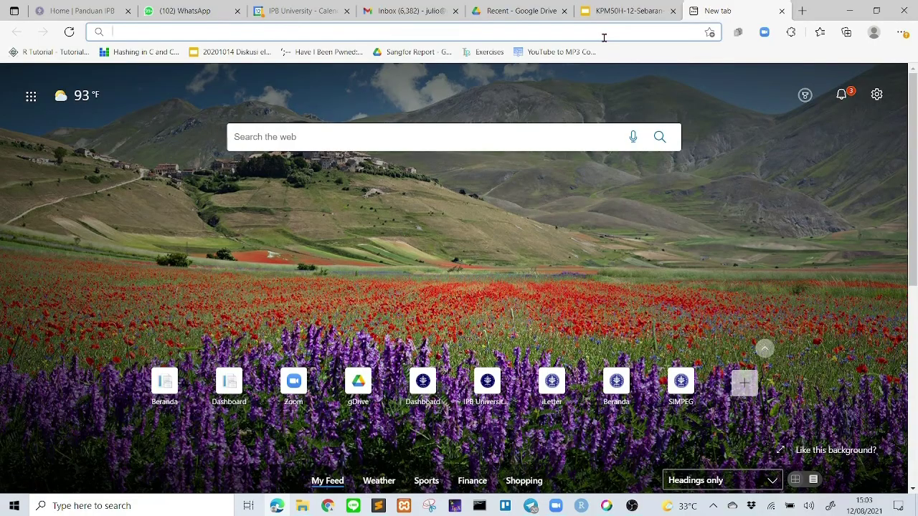
pyautogui.write('ipb.link')
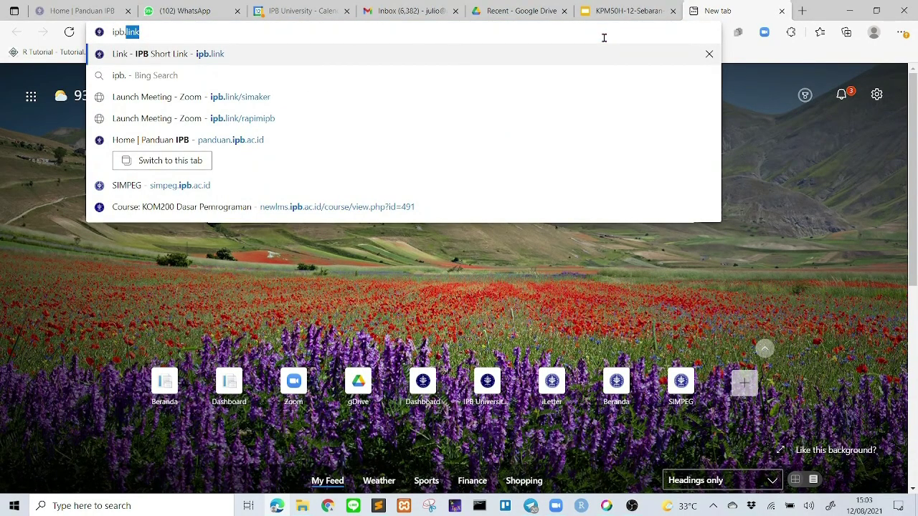
pyautogui.press('Return')
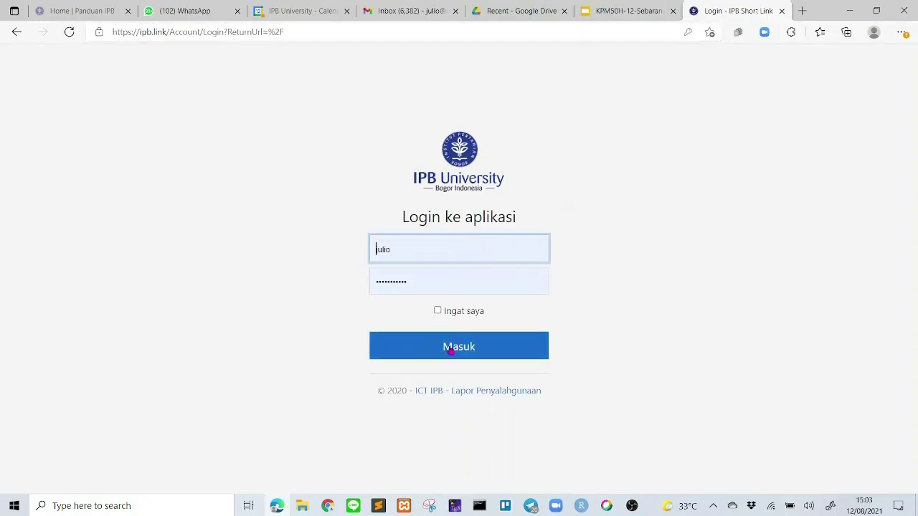
pyautogui.click(450, 351)
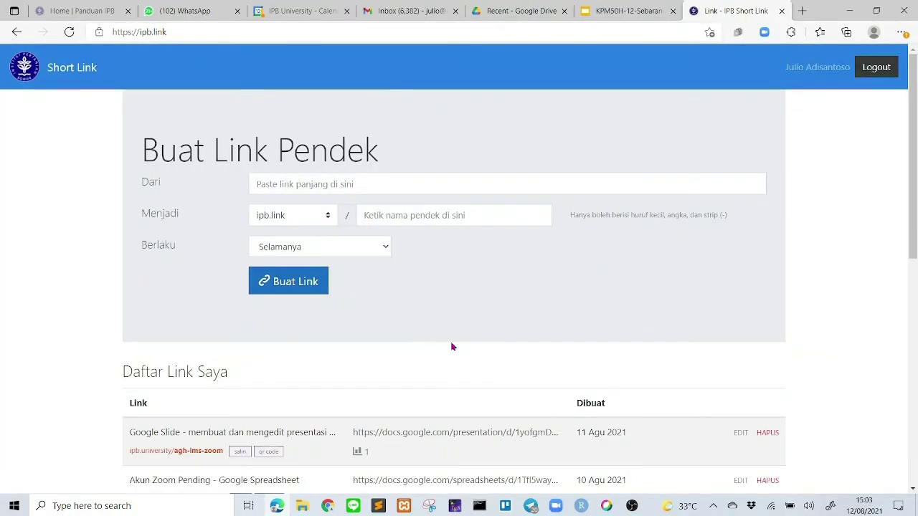
pyautogui.click(301, 186)
pyautogui.hotkey('ctrl', 'v')
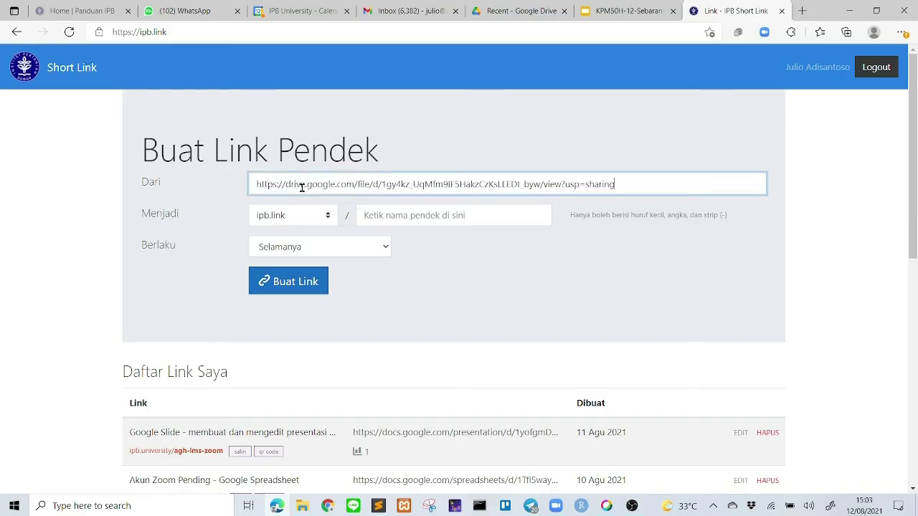
pyautogui.click(329, 223)
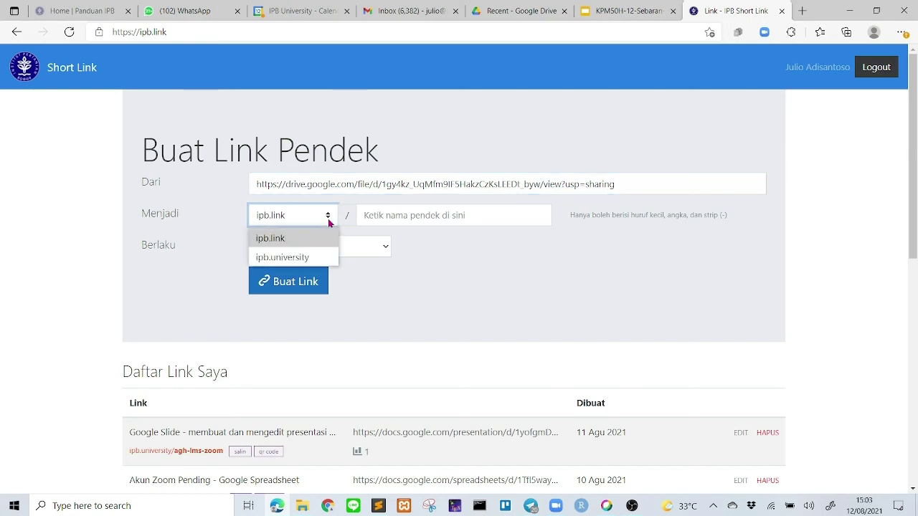
pyautogui.click(300, 258)
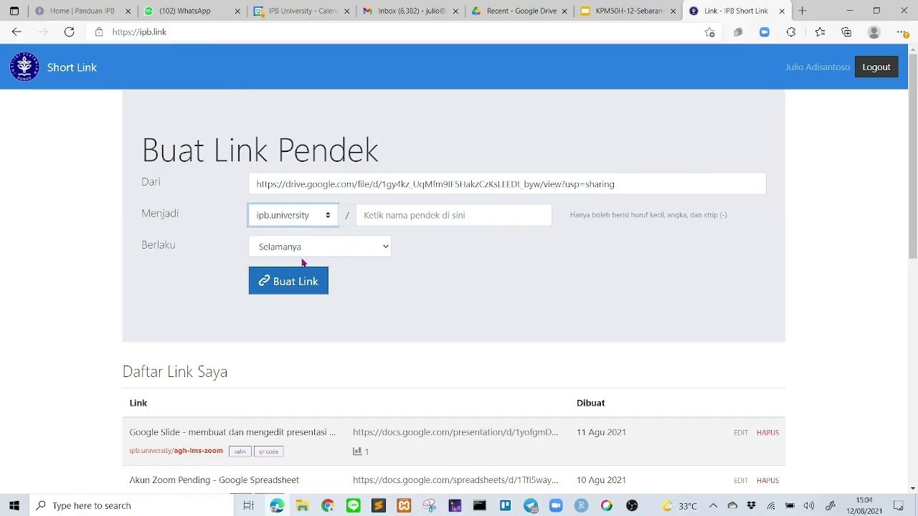
pyautogui.click(393, 220)
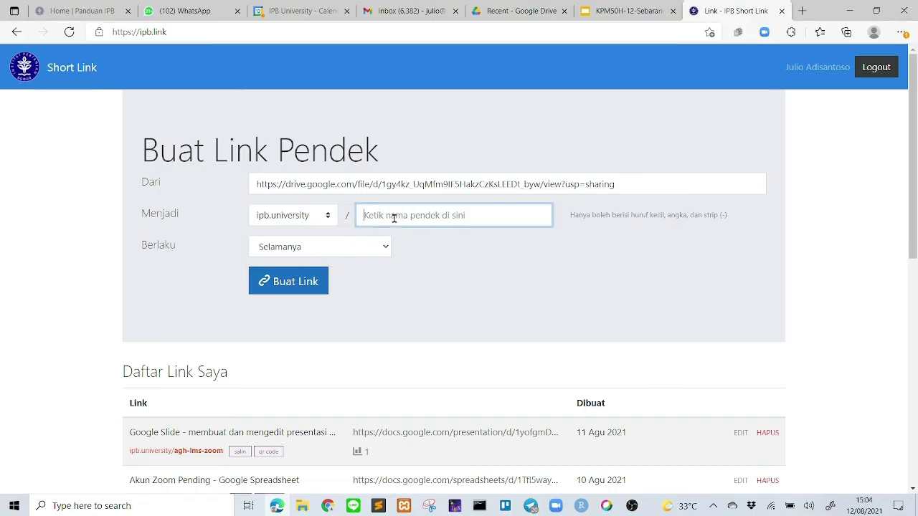
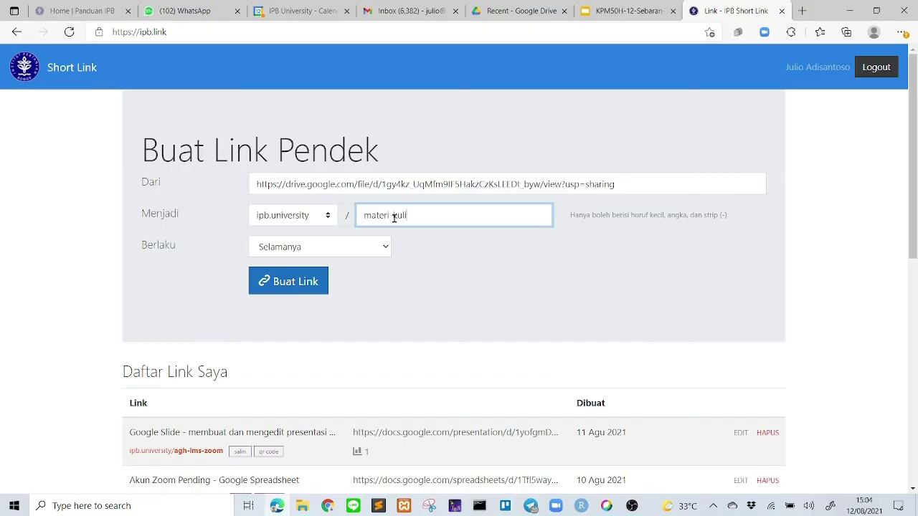
pyautogui.click(297, 290)
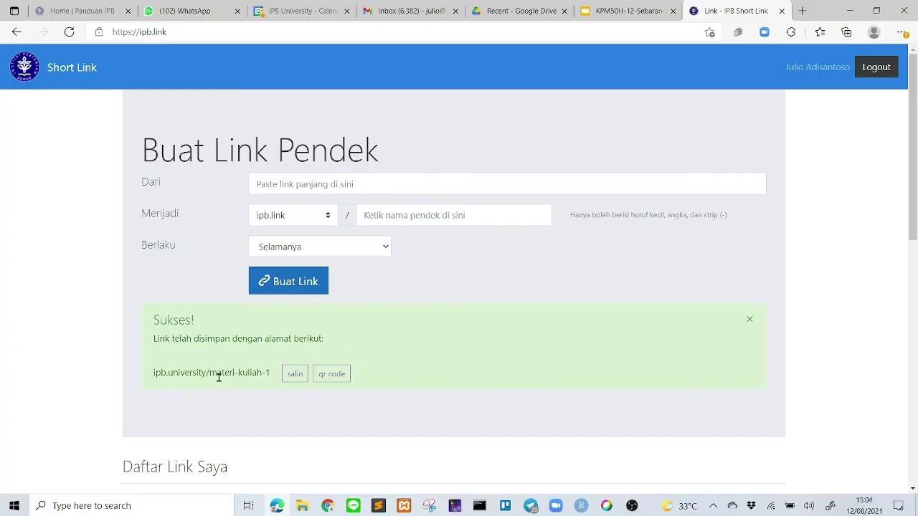
pyautogui.click(293, 380)
# - Find and open the recipient's chat in WhatsApp Web
pyautogui.click(188, 12)
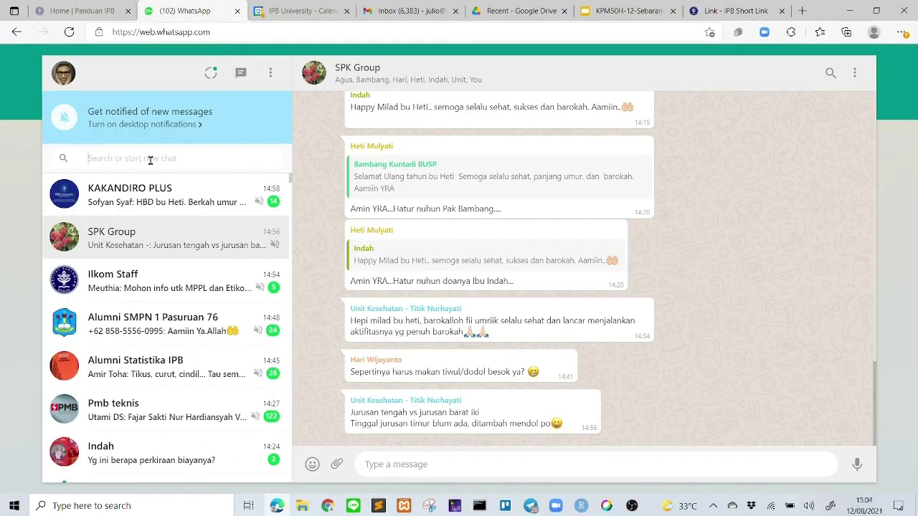
pyautogui.click(150, 159)
pyautogui.write('julio')
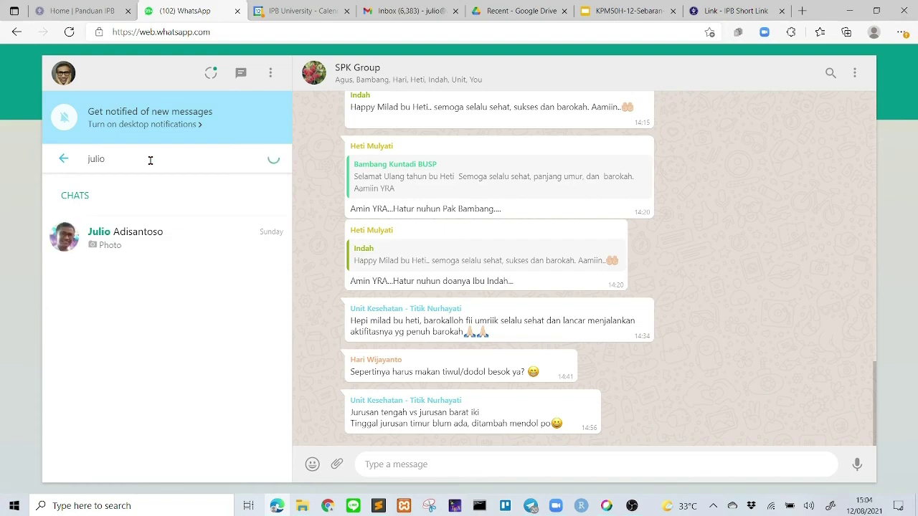
pyautogui.click(147, 237)
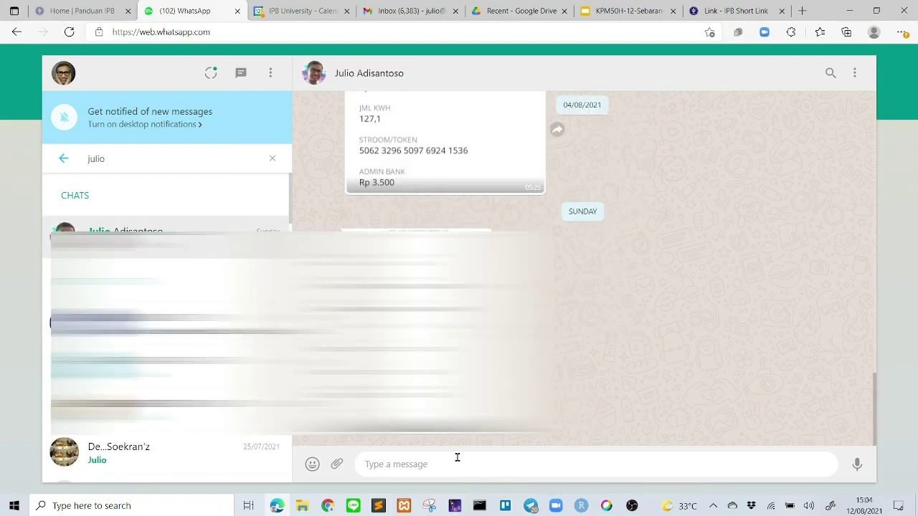
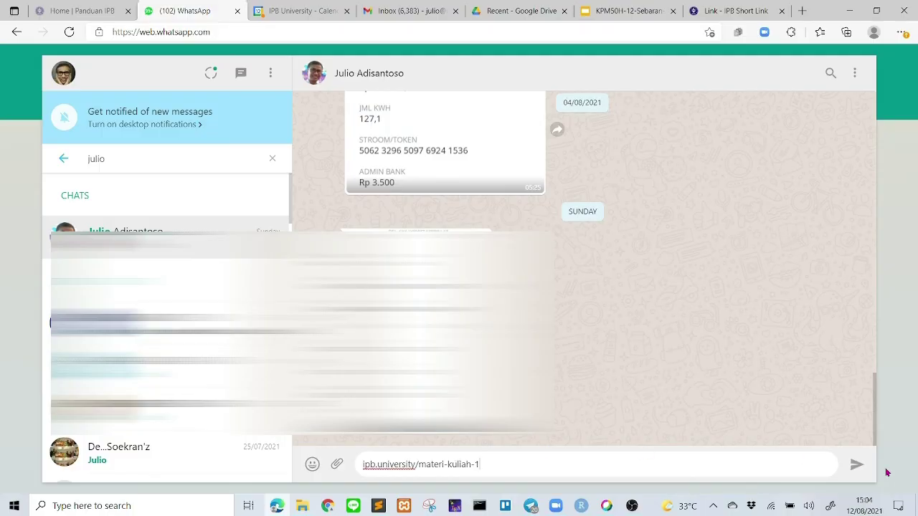
pyautogui.click(854, 466)
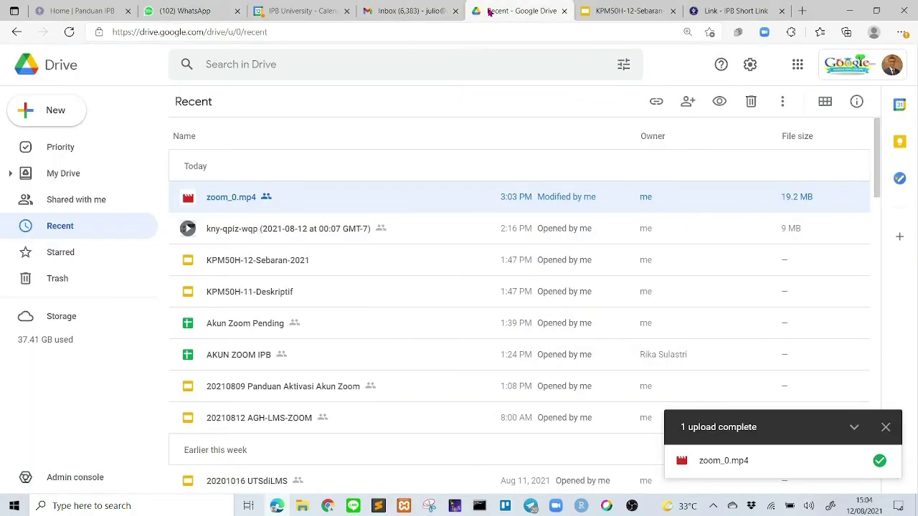
pyautogui.click(488, 16)
# - Go to newlms.ipb.ac.id in a new tab and log in to the LMS
pyautogui.click(803, 10)
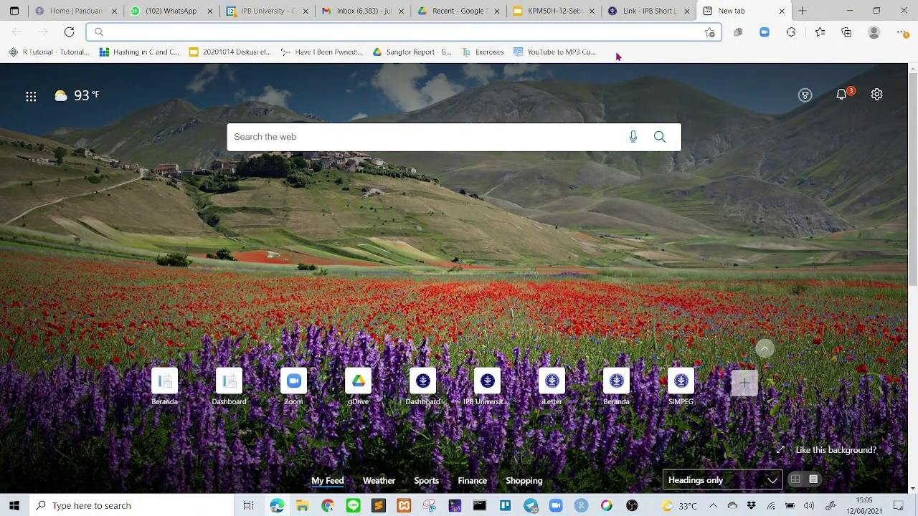
pyautogui.write('newlms')
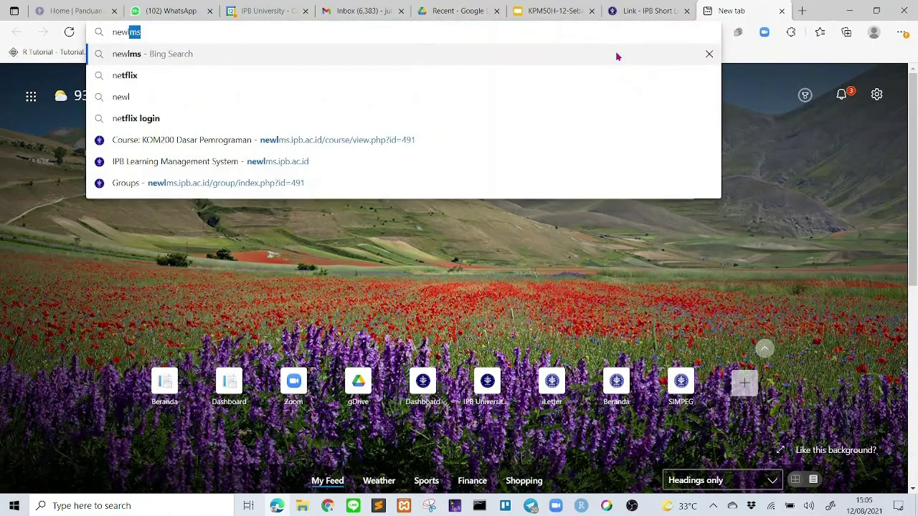
pyautogui.write('.ip')
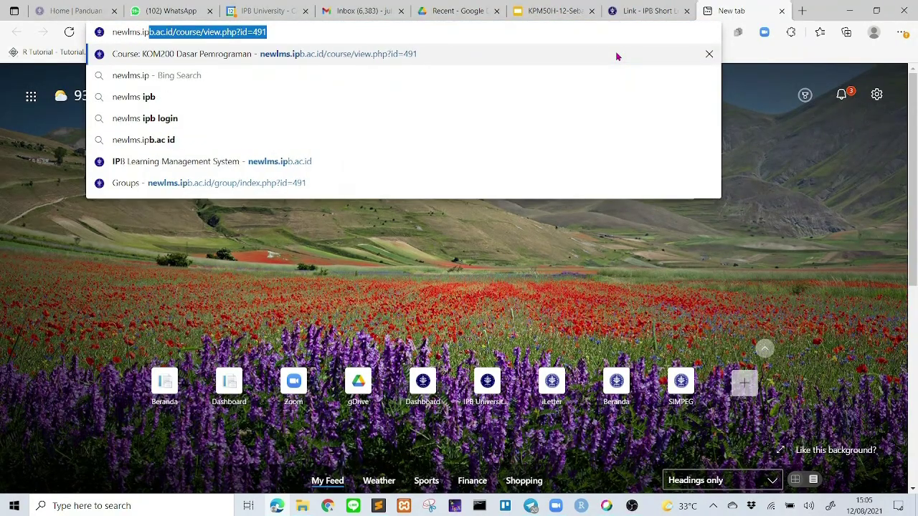
pyautogui.write('b.ac.id')
pyautogui.press('Return')
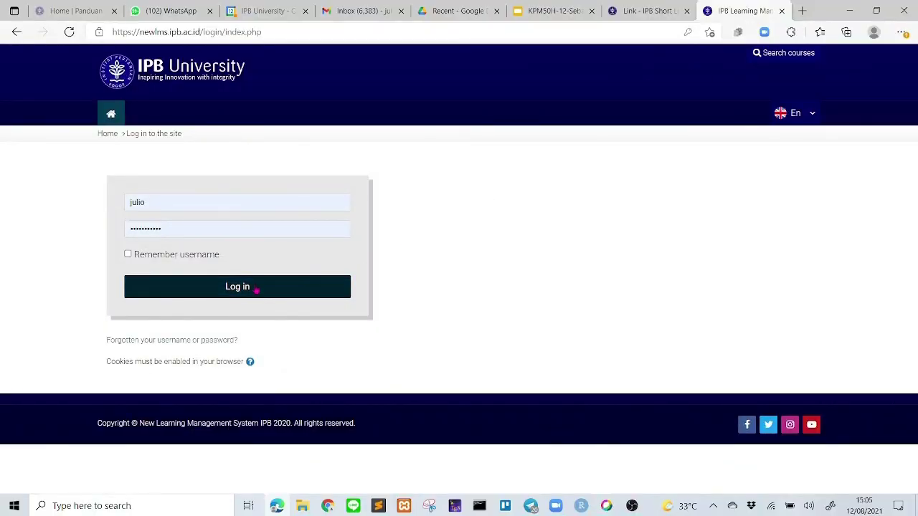
pyautogui.click(236, 289)
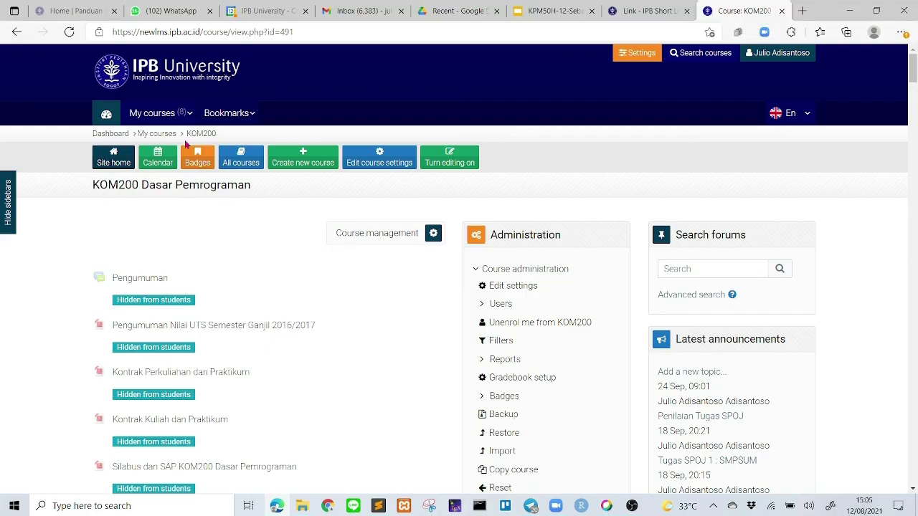
# - Open the KOM200 Dasar Pemrograman course from My courses and scroll through its page
pyautogui.click(154, 112)
pyautogui.click(161, 145)
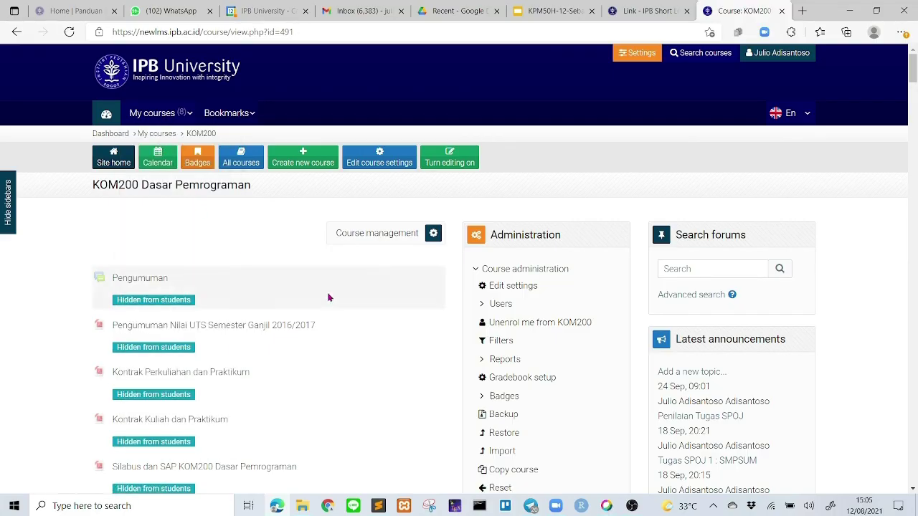
pyautogui.scroll(-3, 328, 296)
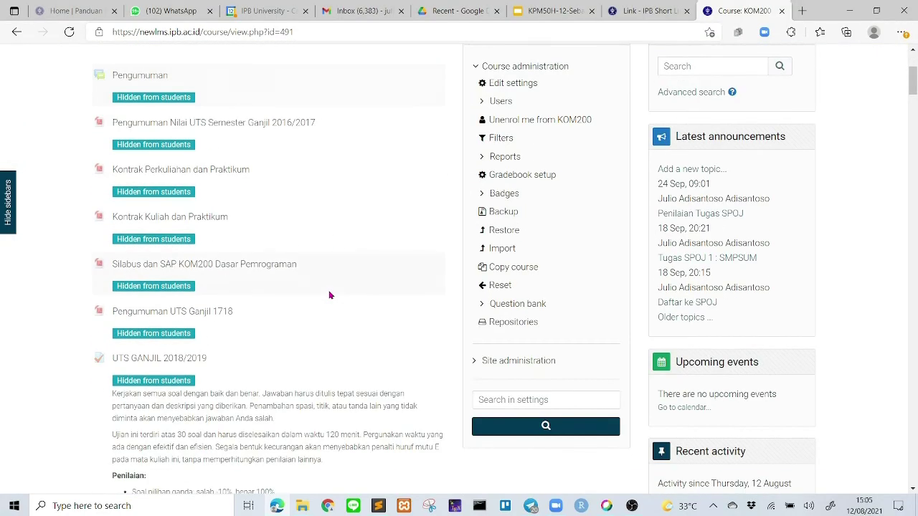
pyautogui.scroll(-4, 330, 295)
pyautogui.scroll(5, 330, 294)
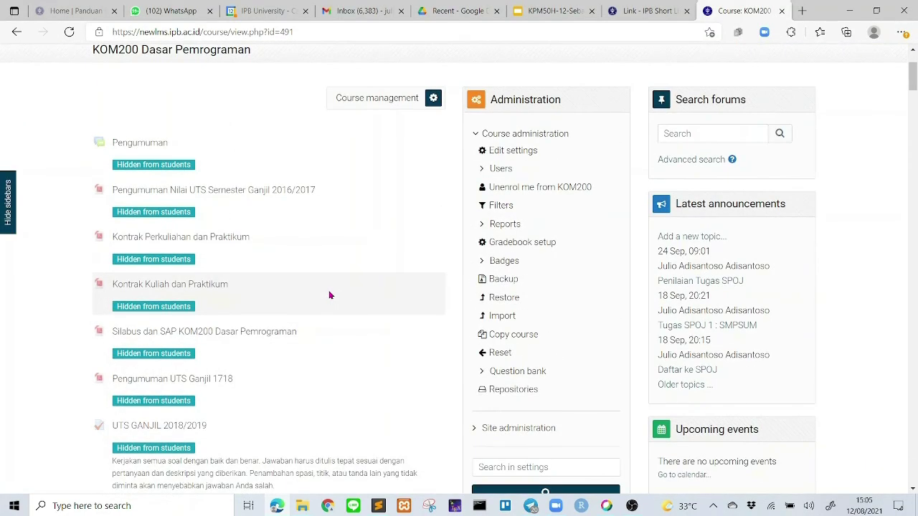